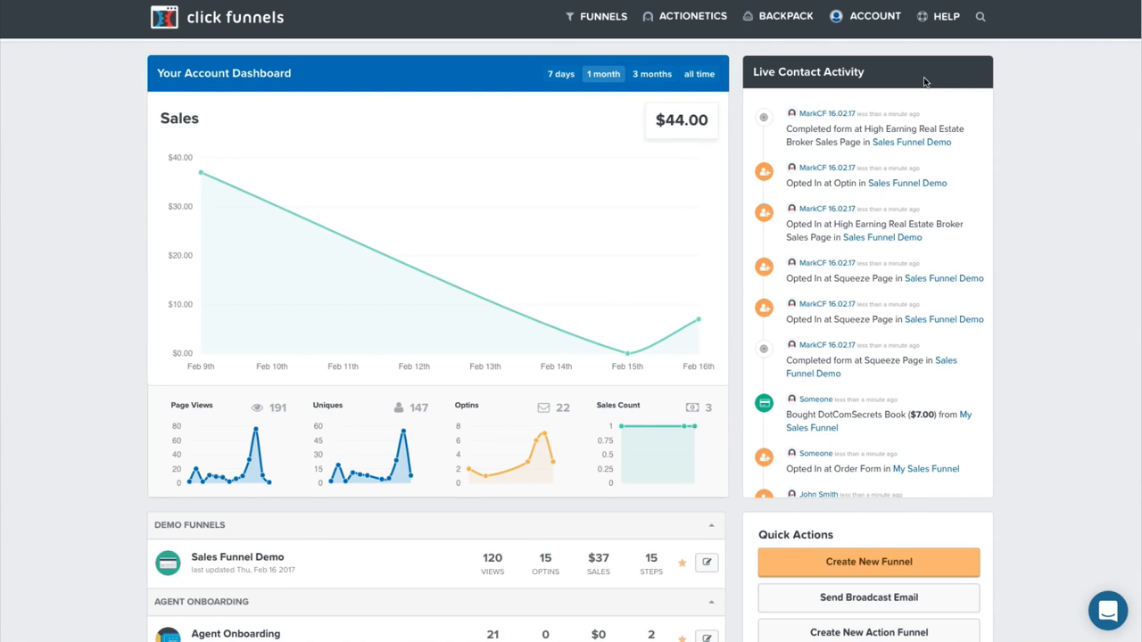
- Open the account's custom domains settings and start adding a new domain with the recommended automatic setup
{"action": "left_click", "coordinate": [870, 16]}
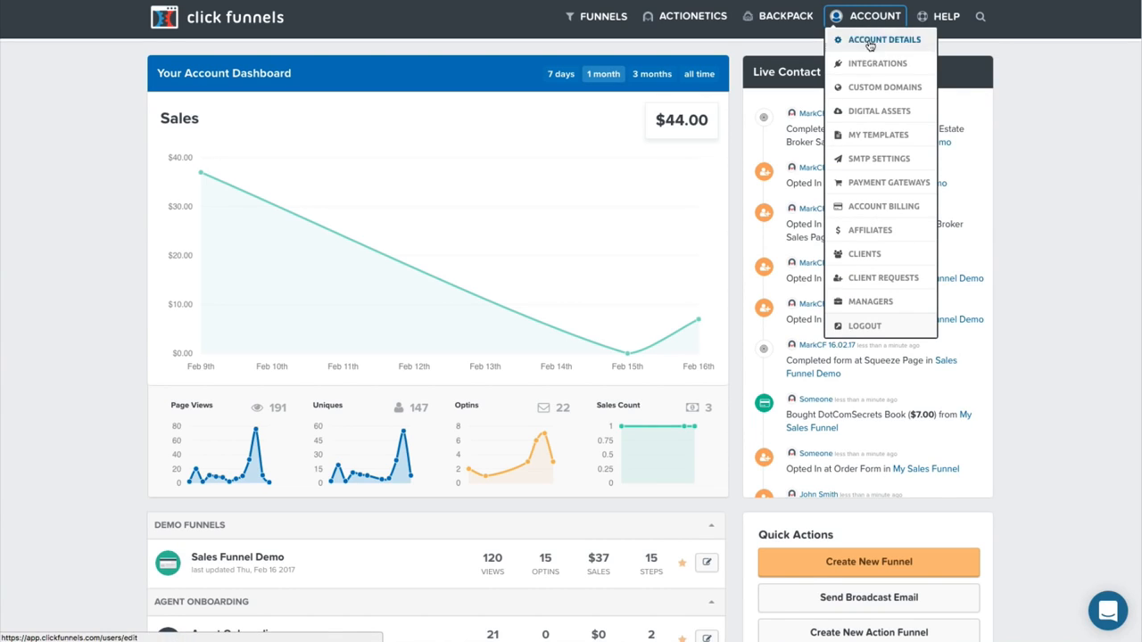
{"action": "left_click", "coordinate": [874, 89]}
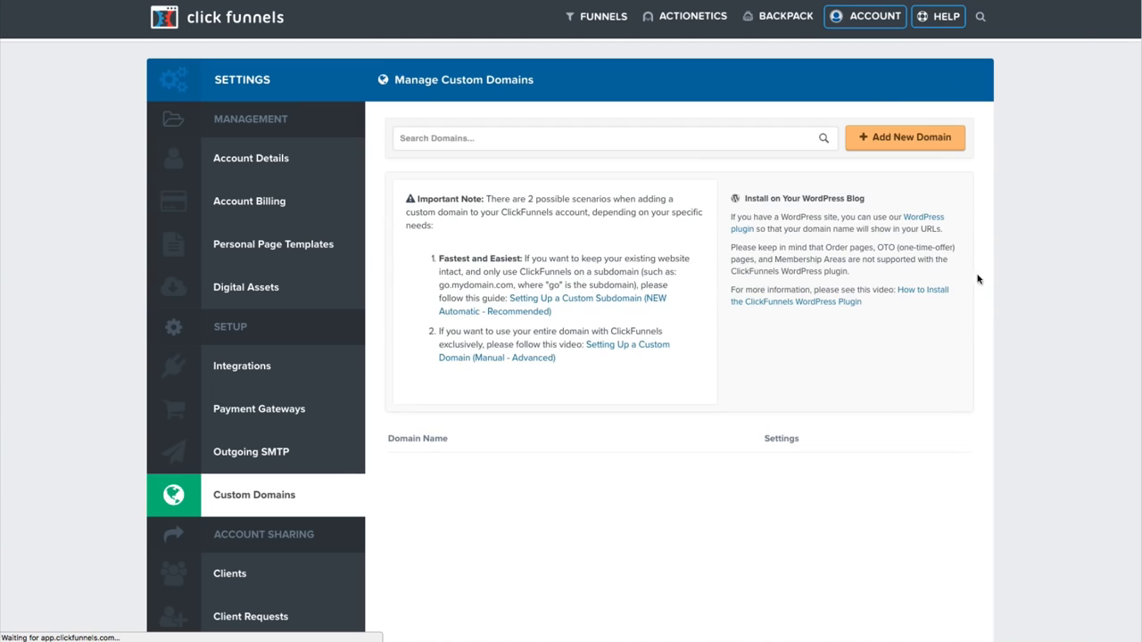
{"action": "left_click", "coordinate": [876, 140]}
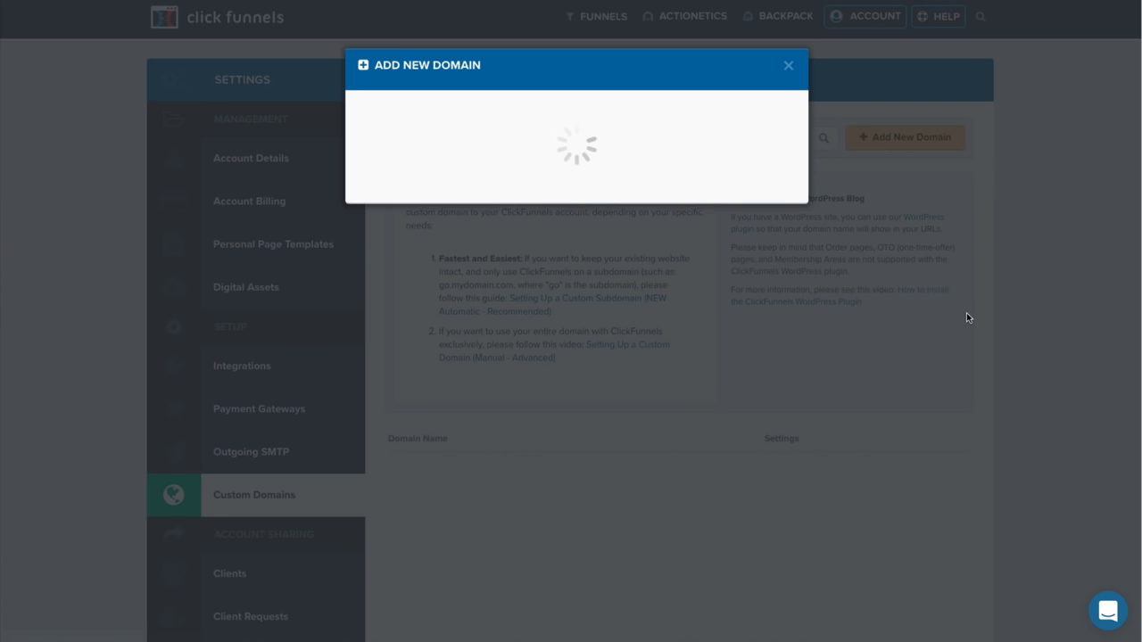
{"action": "left_click", "coordinate": [435, 308]}
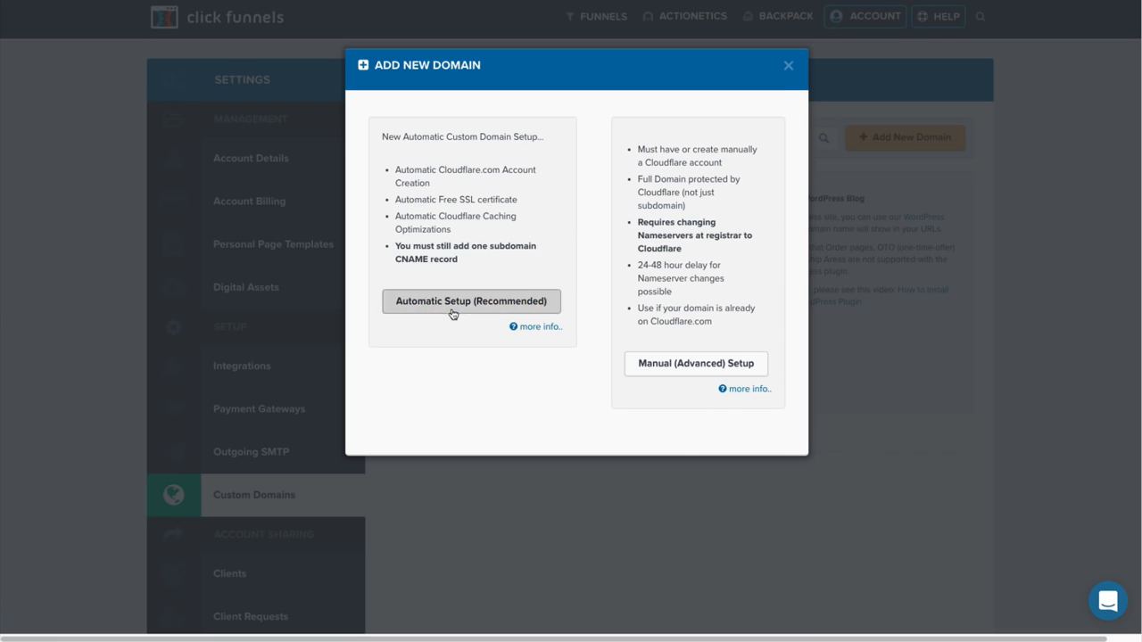
{"action": "left_click", "coordinate": [451, 310]}
- Clear the prefilled Cloudflare user email and password from the new domain form
{"action": "left_click", "coordinate": [477, 150]}
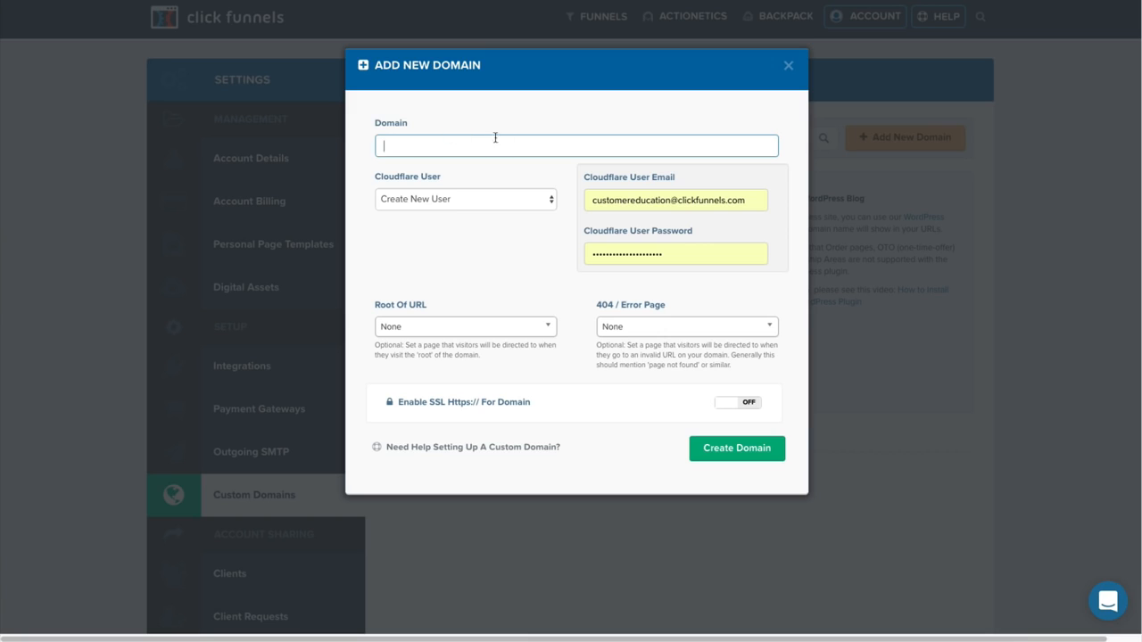
{"action": "triple_click", "coordinate": [648, 200]}
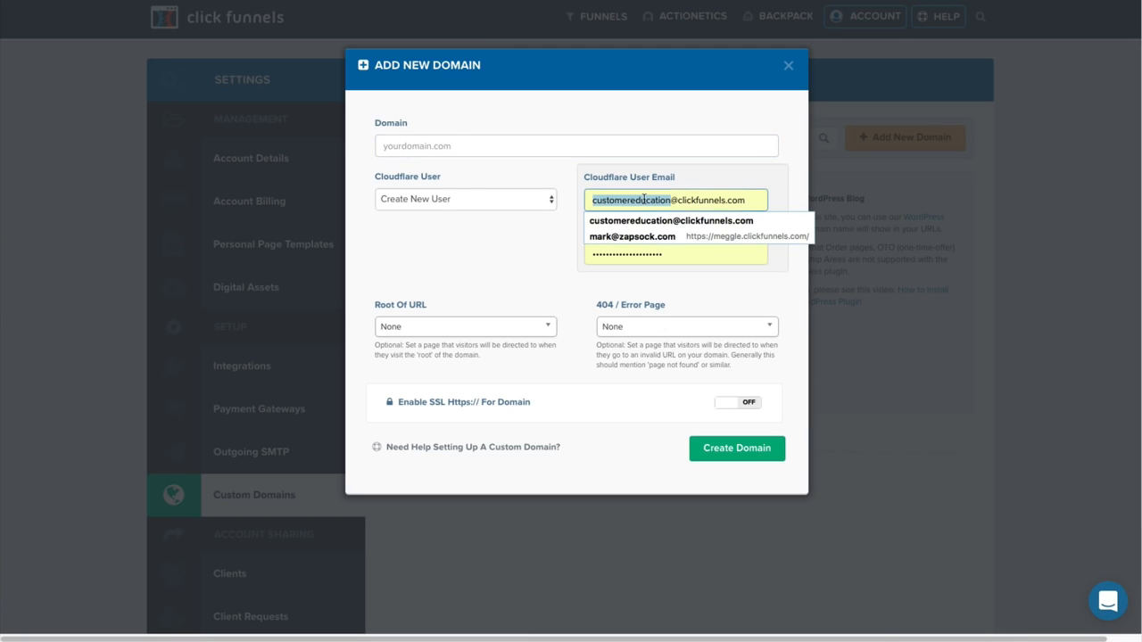
{"action": "key", "text": "BackSpace"}
{"action": "key", "text": "Tab"}
{"action": "key", "text": "BackSpace"}
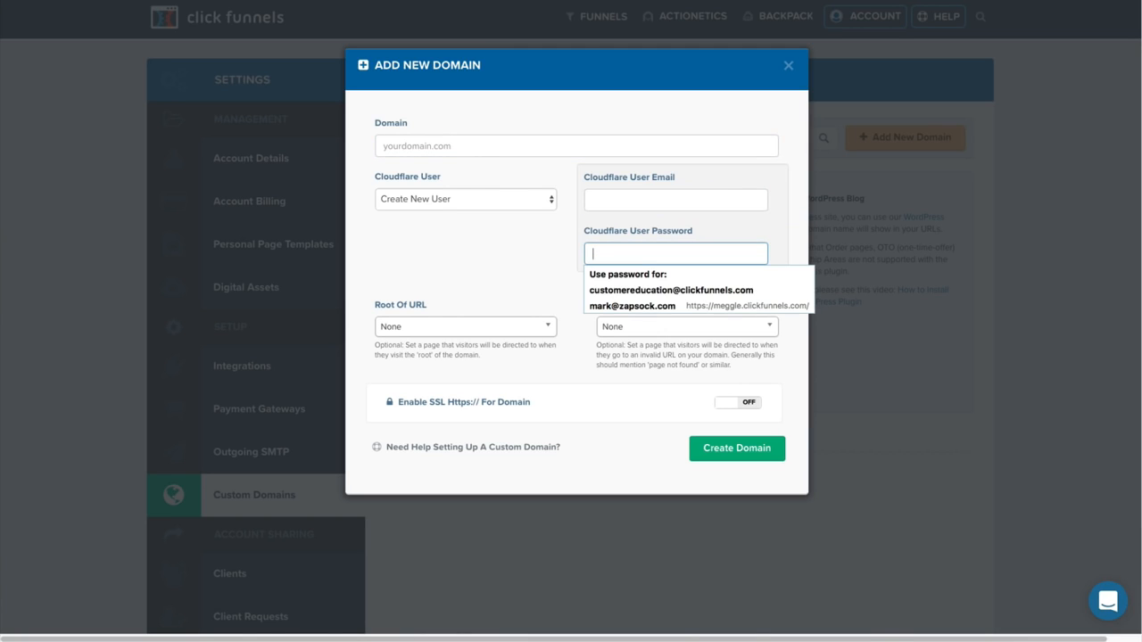
{"action": "left_click", "coordinate": [541, 283]}
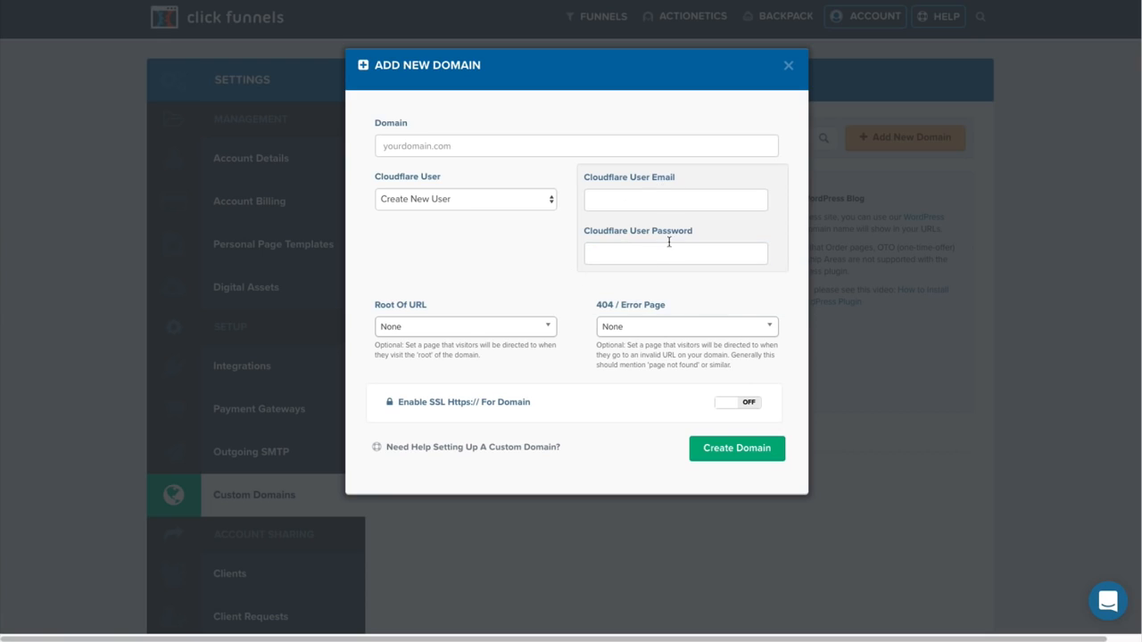
{"action": "left_click", "coordinate": [523, 179]}
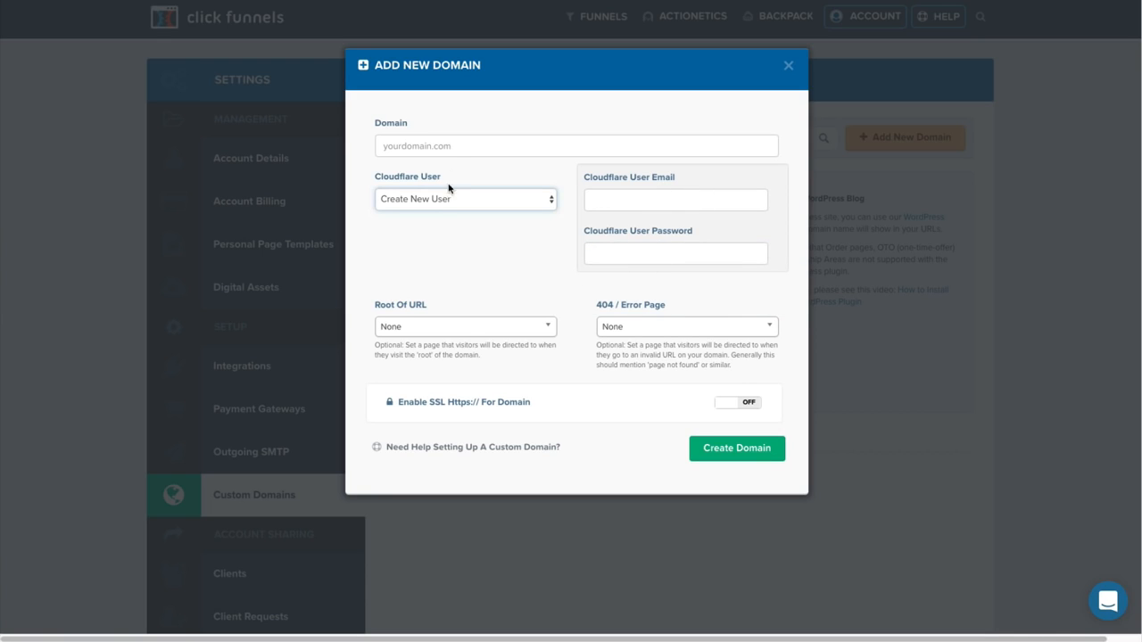
{"action": "left_click", "coordinate": [448, 147]}
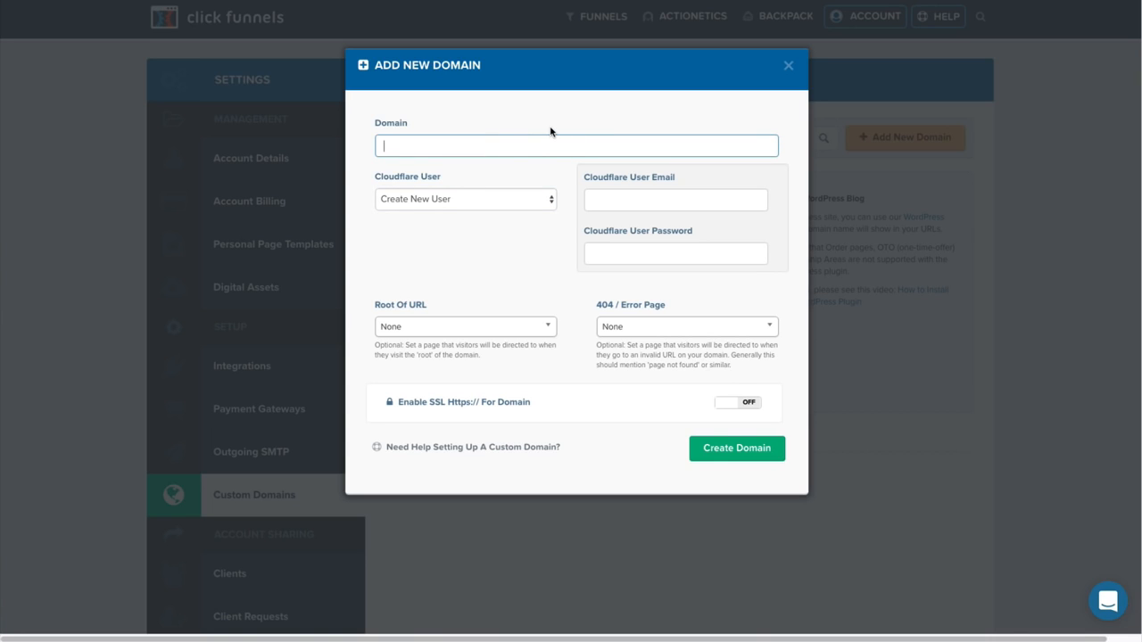
{"action": "type", "text": "www."}
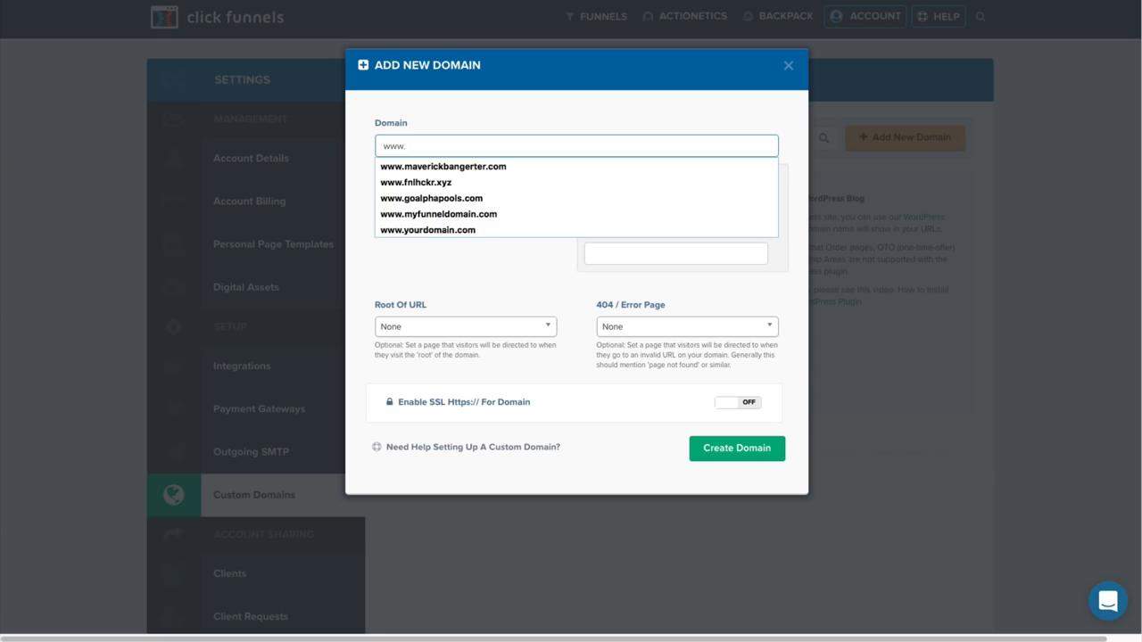
{"action": "type", "text": "myfunn"}
{"action": "key", "text": "Down"}
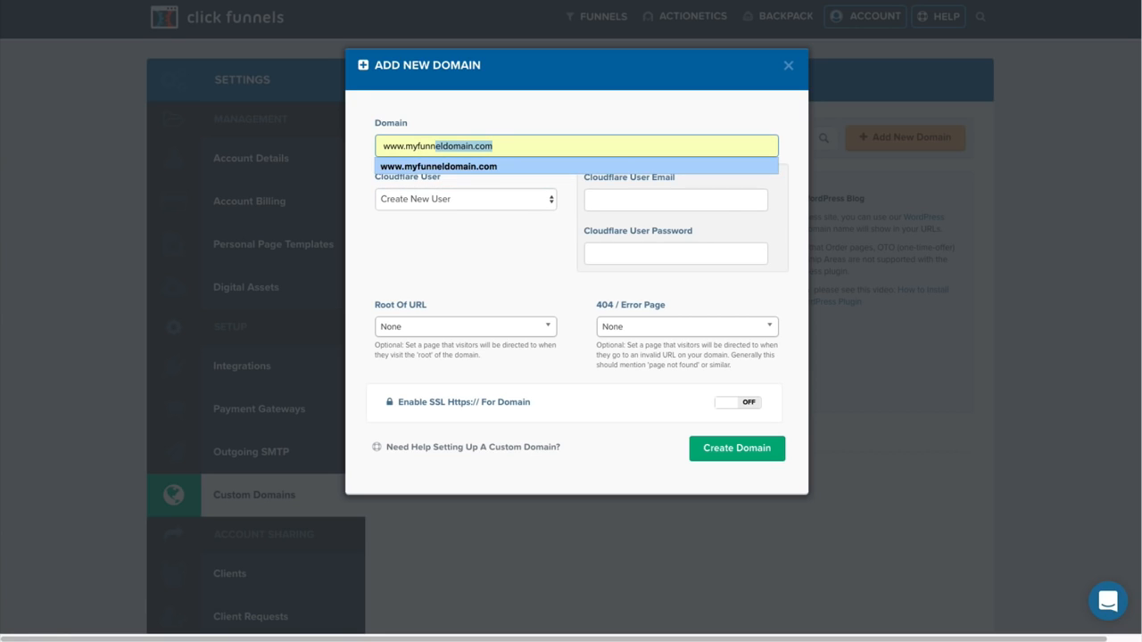
{"action": "key", "text": "Return"}
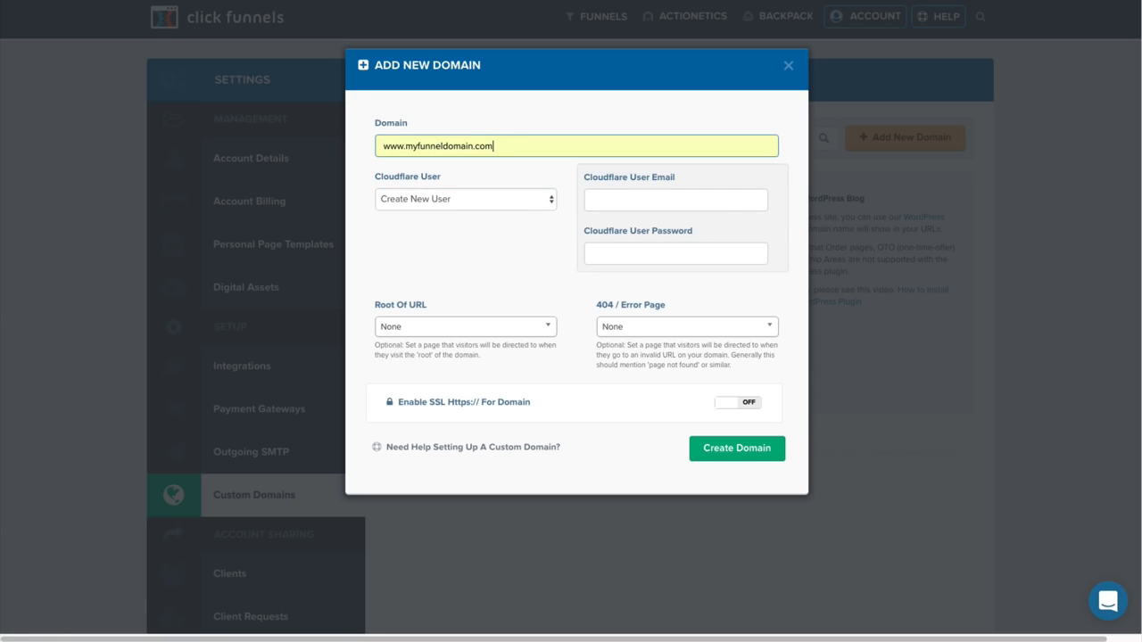
{"action": "double_click", "coordinate": [386, 146]}
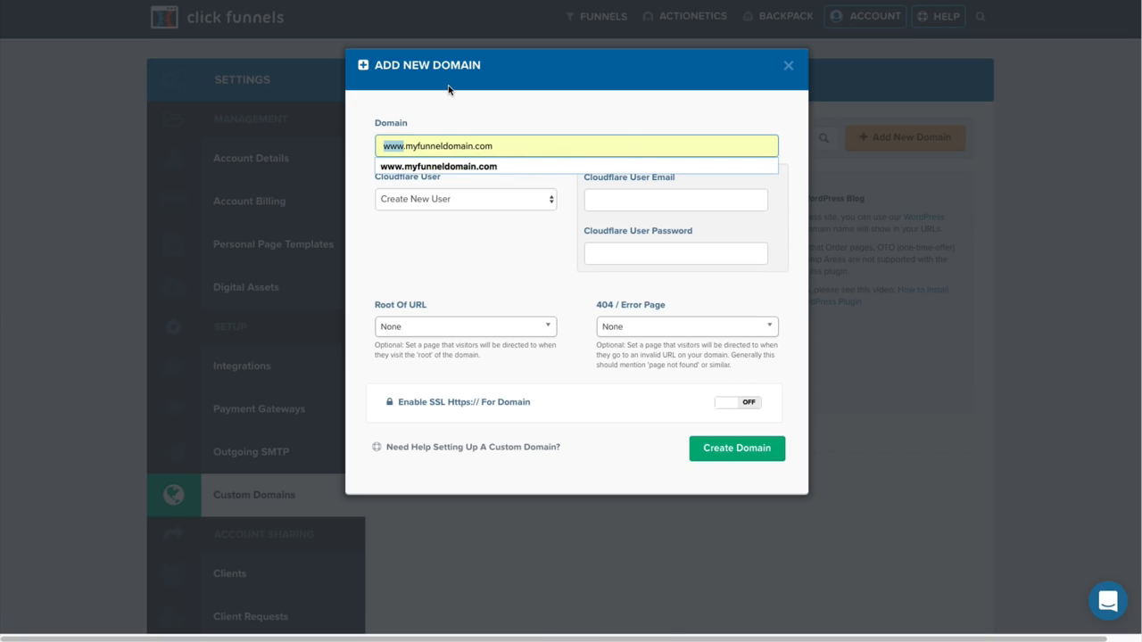
{"action": "key", "text": "End"}
{"action": "type", "text": "o"}
{"action": "key", "text": "BackSpace"}
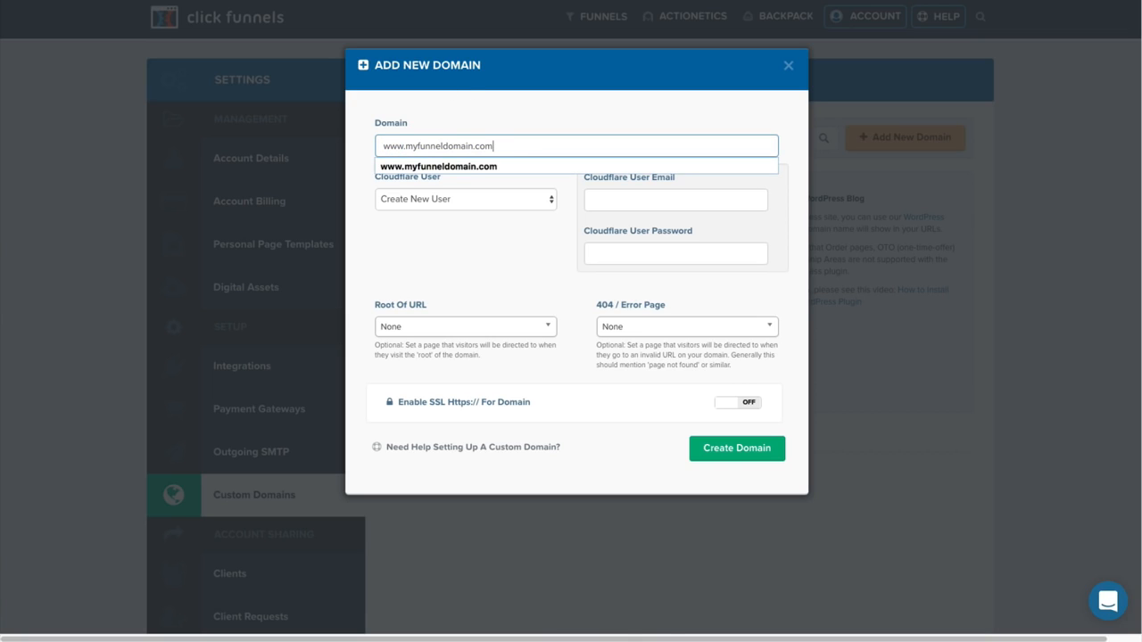
{"action": "key", "text": "Delete"}
{"action": "key", "text": "Delete"}
{"action": "key", "text": "Delete"}
{"action": "key", "text": "Delete"}
{"action": "type", "text": "deal"}
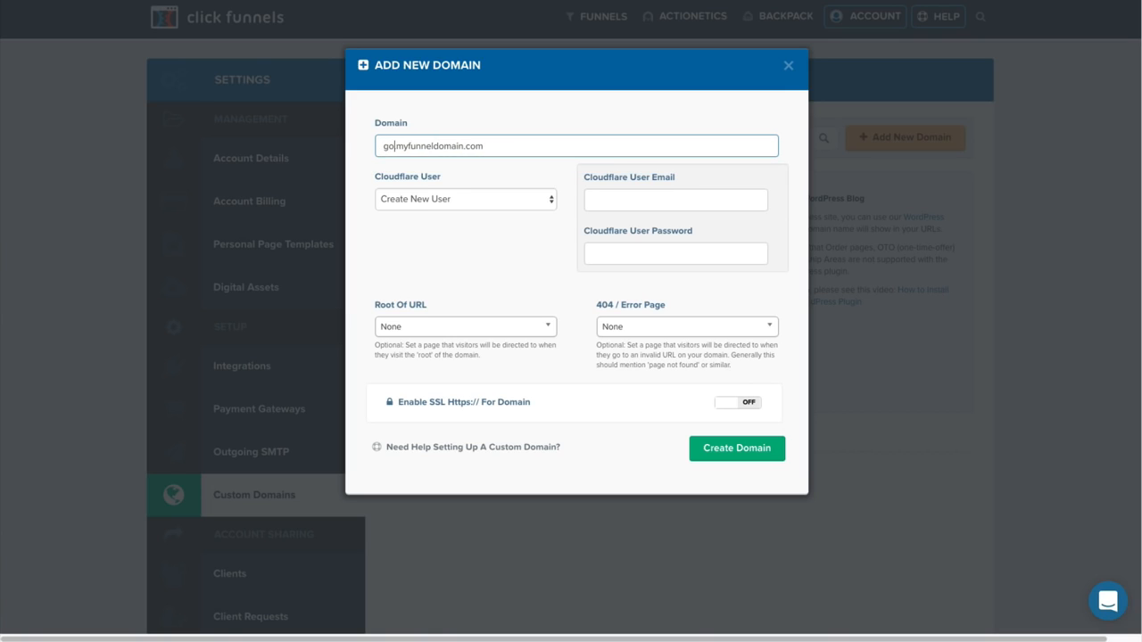
{"action": "key", "text": "BackSpace"}
{"action": "key", "text": "BackSpace"}
{"action": "key", "text": "BackSpace"}
{"action": "key", "text": "BackSpace"}
{"action": "type", "text": "offer"}
{"action": "key", "text": "BackSpace"}
{"action": "key", "text": "BackSpace"}
{"action": "key", "text": "BackSpace"}
{"action": "key", "text": "BackSpace"}
{"action": "key", "text": "BackSpace"}
{"action": "type", "text": "www"}
- Assign an existing Cloudflare user account to the domain instead of creating a new user
{"action": "left_click", "coordinate": [465, 212]}
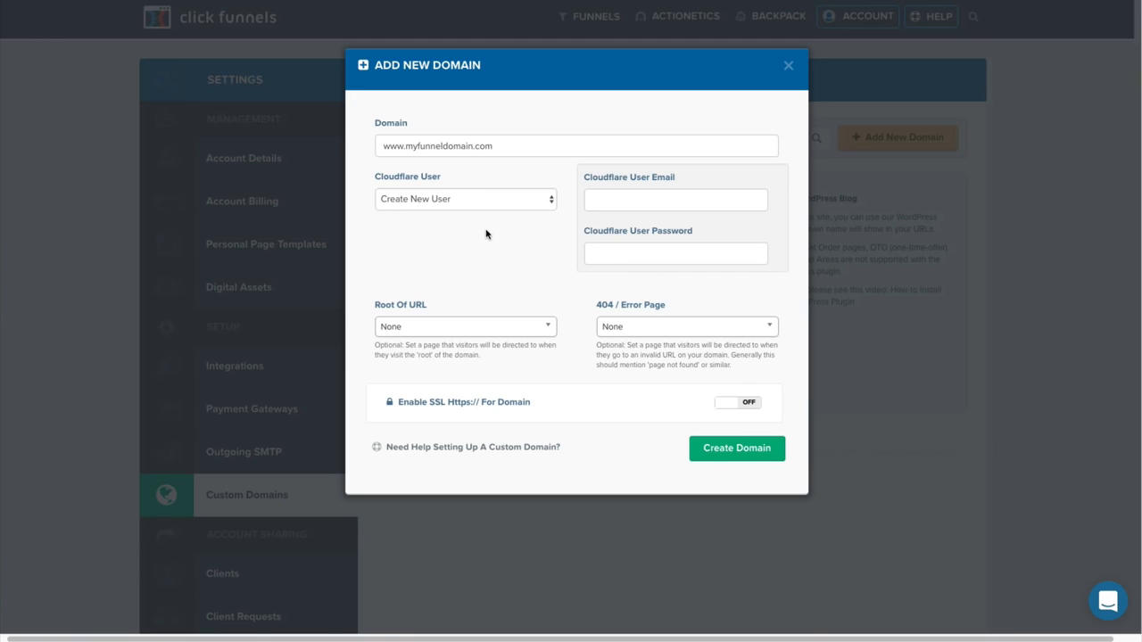
{"action": "left_click", "coordinate": [453, 200]}
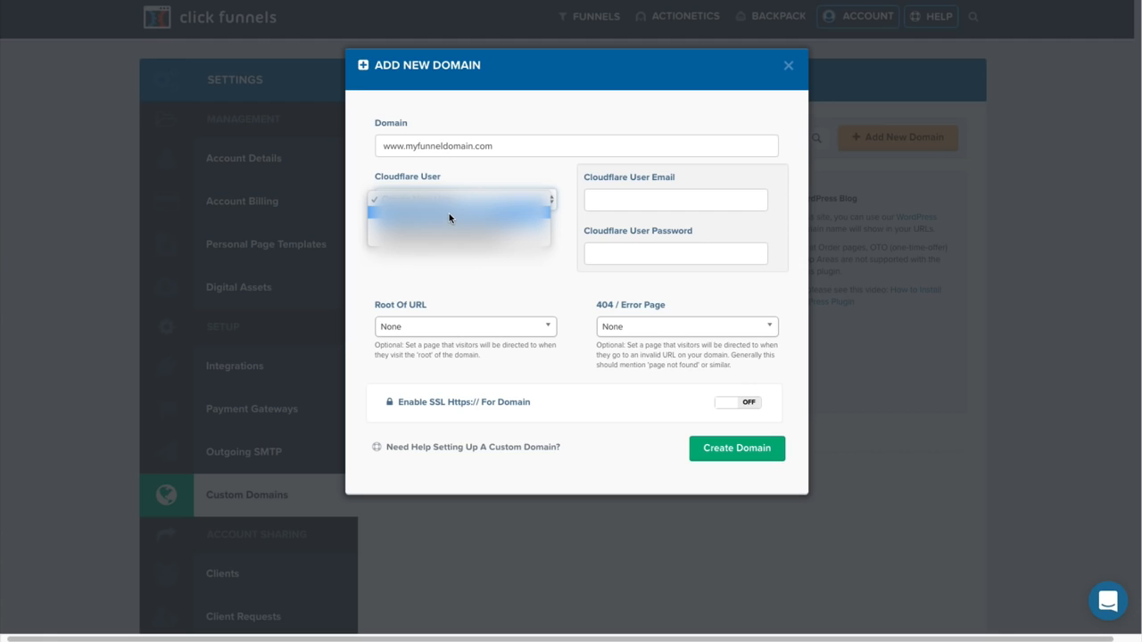
{"action": "left_click", "coordinate": [449, 217]}
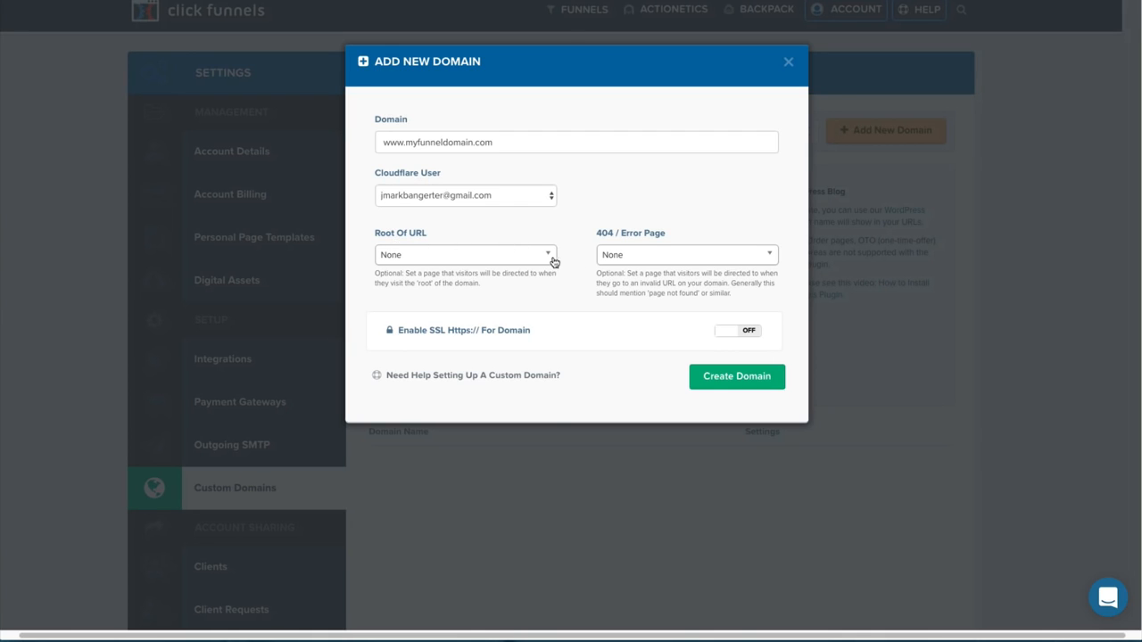
- Set both the domain's root URL page and its 404 / error page to Squeeze Page
{"action": "left_click", "coordinate": [524, 262]}
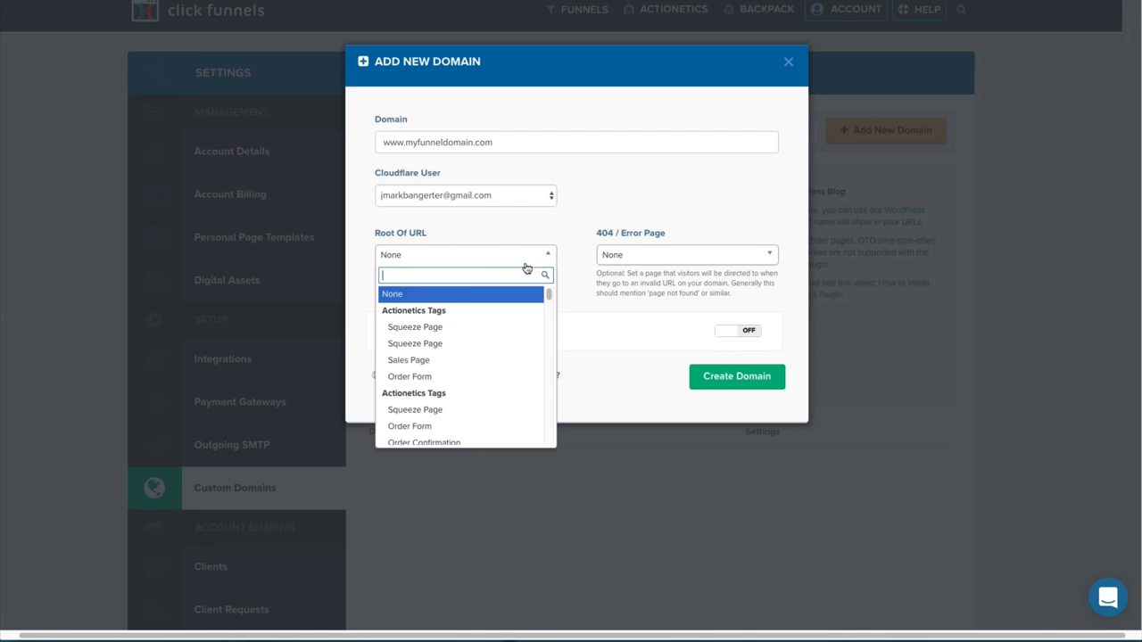
{"action": "left_click", "coordinate": [434, 327]}
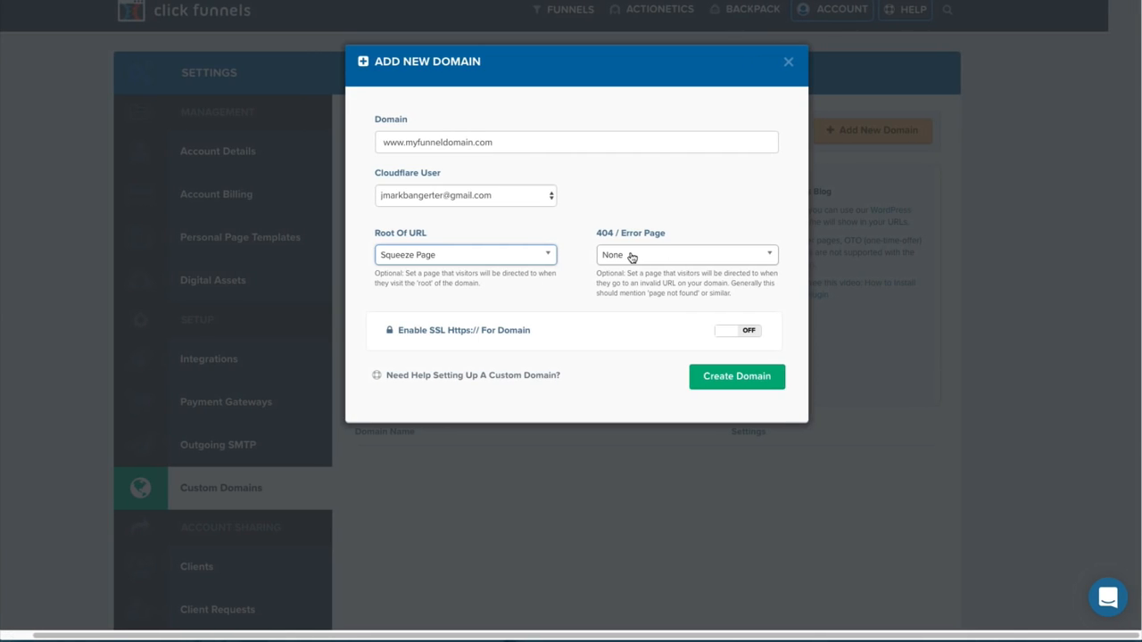
{"action": "left_click", "coordinate": [634, 256]}
{"action": "left_click", "coordinate": [711, 268]}
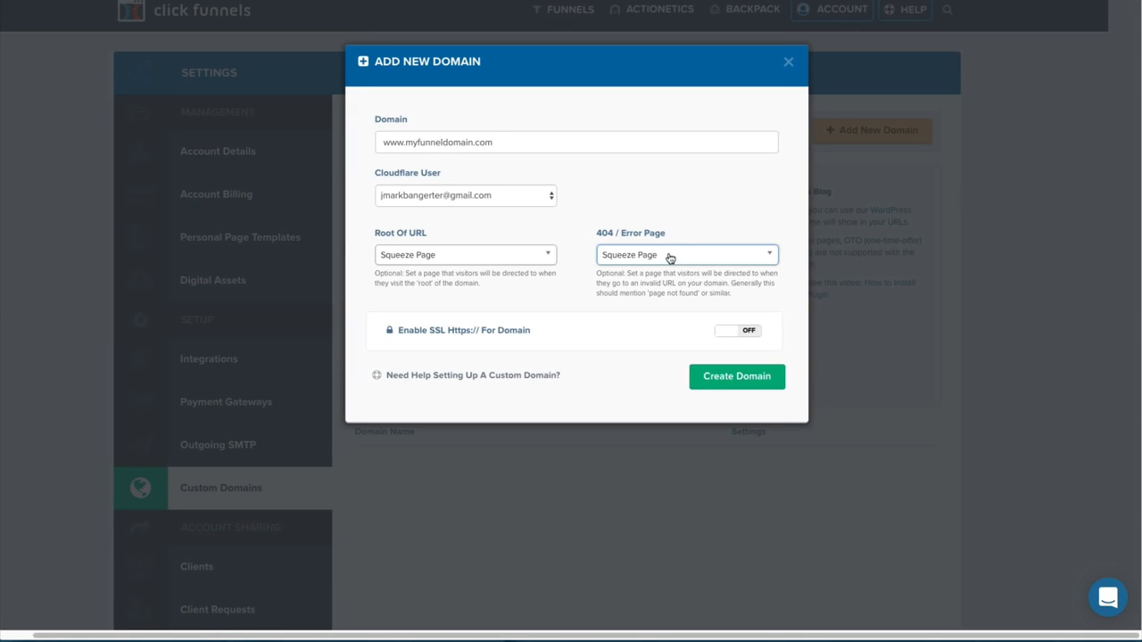
- Enable SSL for the domain and create it
{"action": "left_click", "coordinate": [724, 335]}
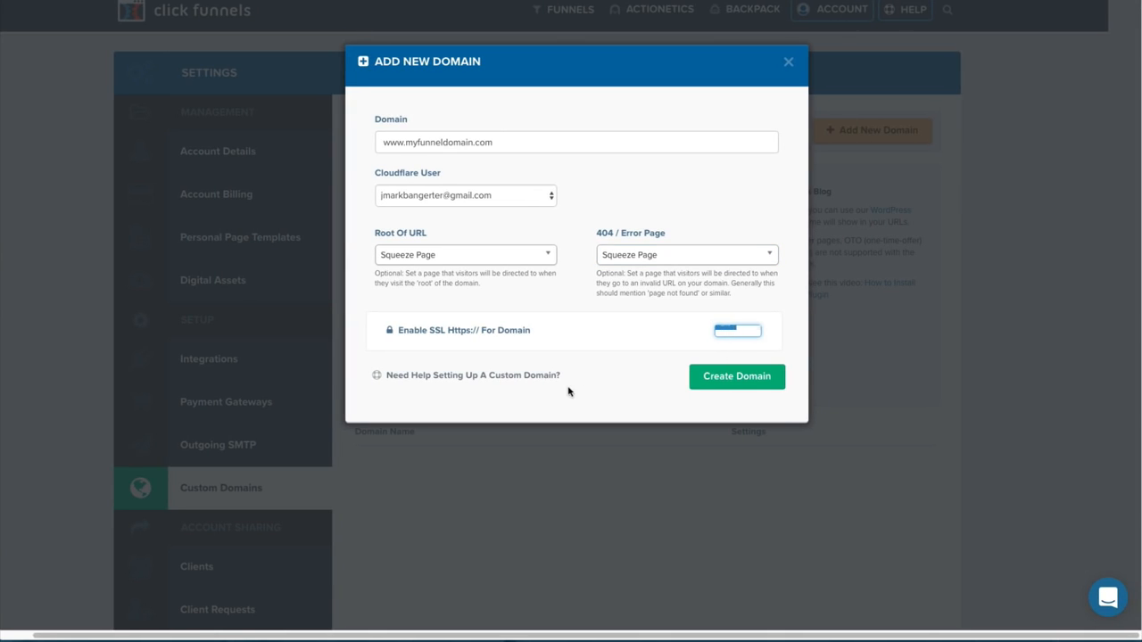
{"action": "left_click", "coordinate": [737, 377]}
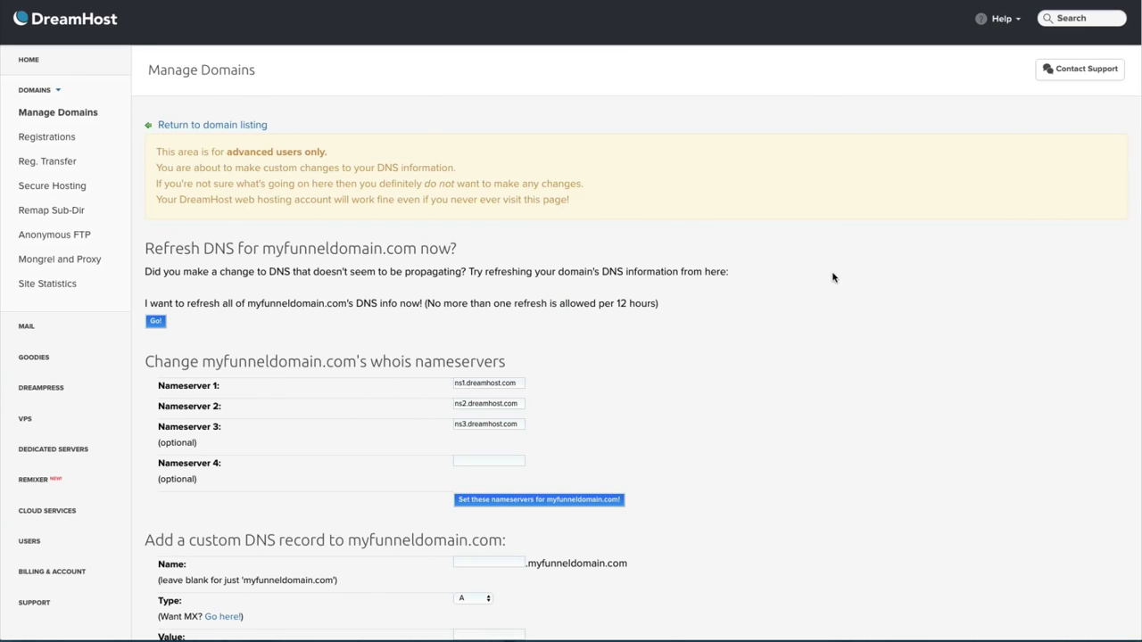
- In DreamHost, fill in a custom DNS record for myfunneldomain.com with the name www and the type CNAME
{"action": "scroll", "coordinate": [772, 282], "scroll_direction": "down", "scroll_amount": 1}
{"action": "scroll", "coordinate": [564, 423], "scroll_direction": "down", "scroll_amount": 1}
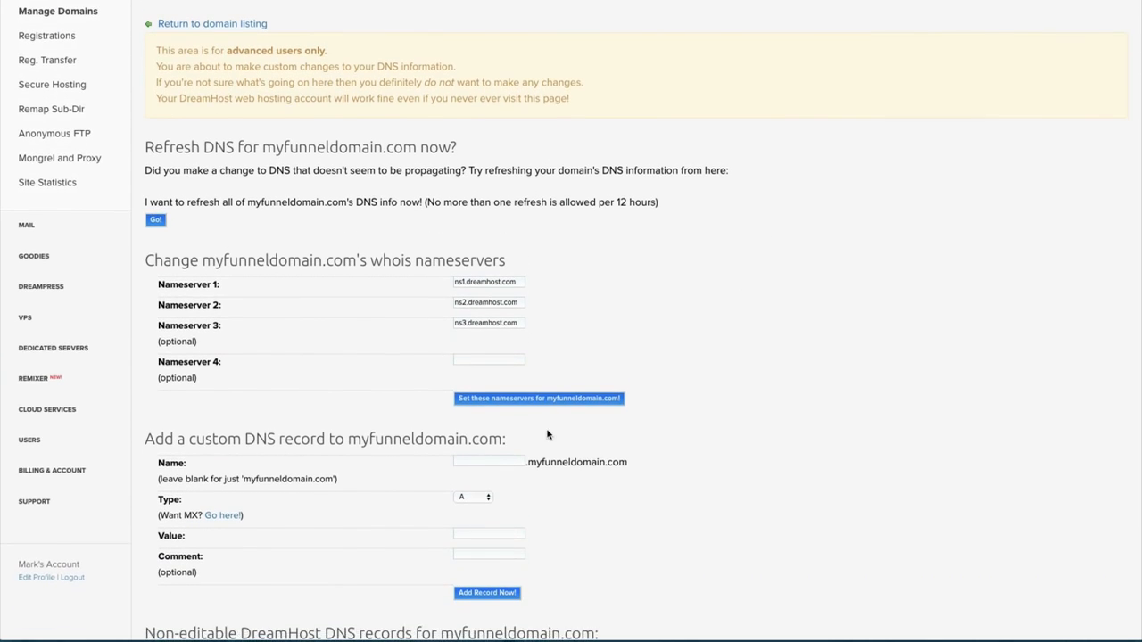
{"action": "left_click", "coordinate": [473, 504]}
{"action": "left_click", "coordinate": [473, 512]}
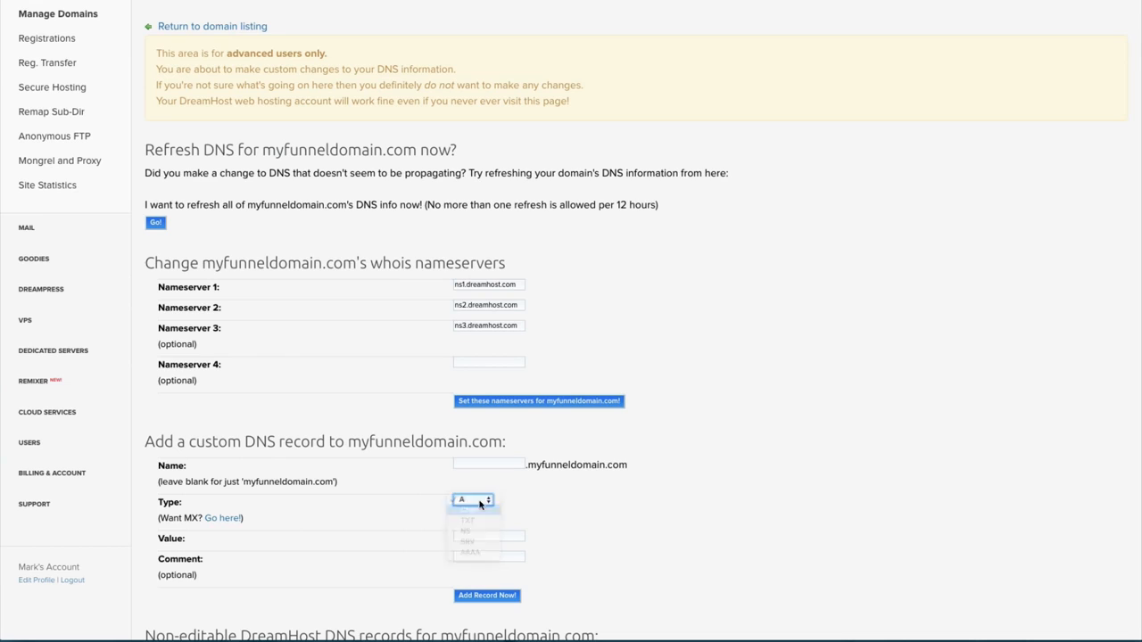
{"action": "left_click", "coordinate": [499, 465]}
{"action": "type", "text": "w"}
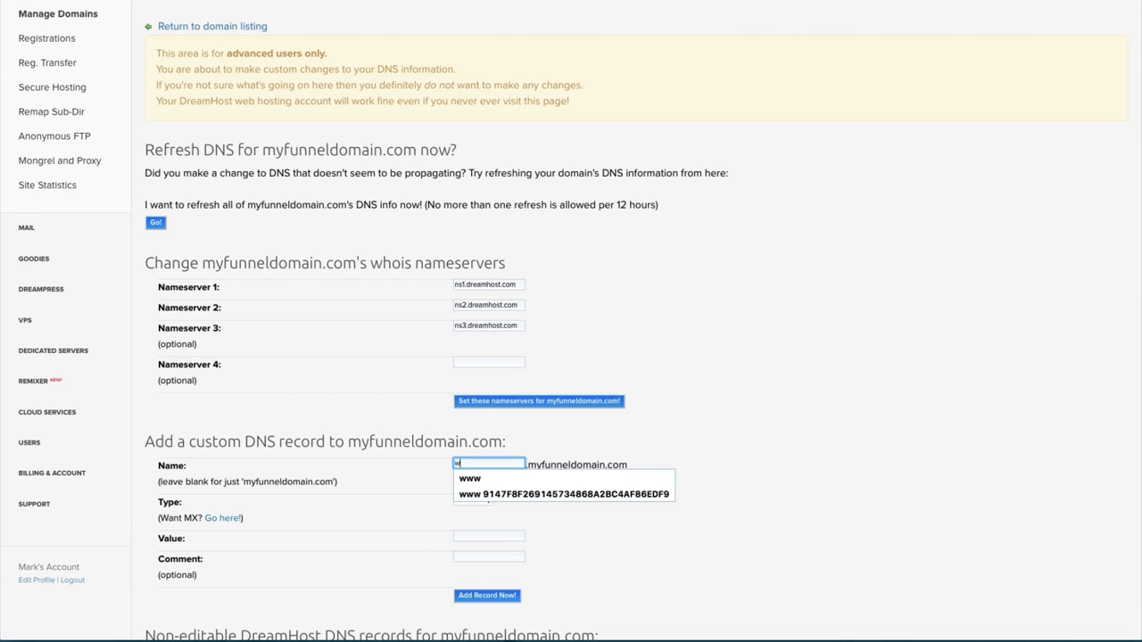
{"action": "key", "text": "Escape"}
{"action": "key", "text": "Tab"}
{"action": "key", "text": "Tab"}
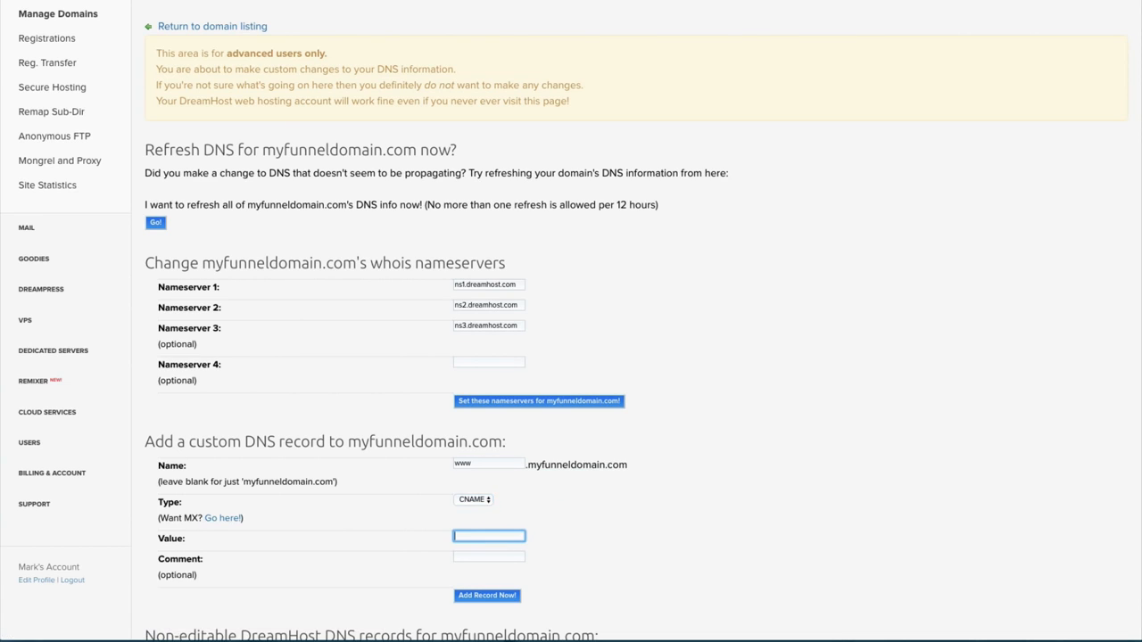
- Set the www record's value to target.clickfunnels.com and add the record
{"action": "type", "text": "targe"}
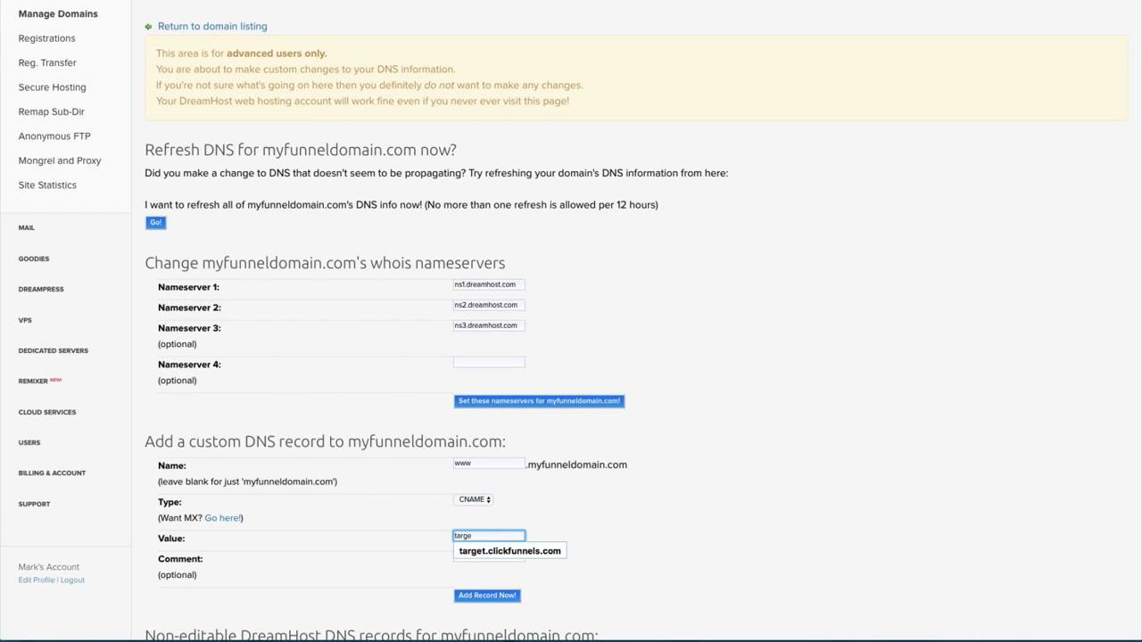
{"action": "type", "text": "t.clickfunnels.com"}
{"action": "key", "text": "Tab"}
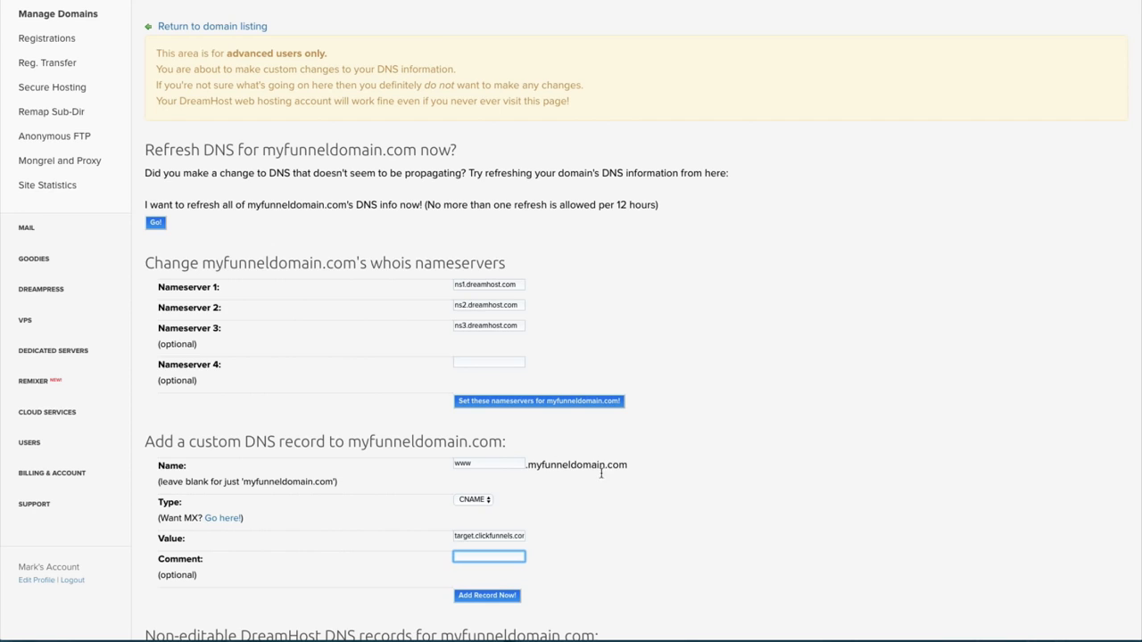
{"action": "left_click", "coordinate": [486, 594]}
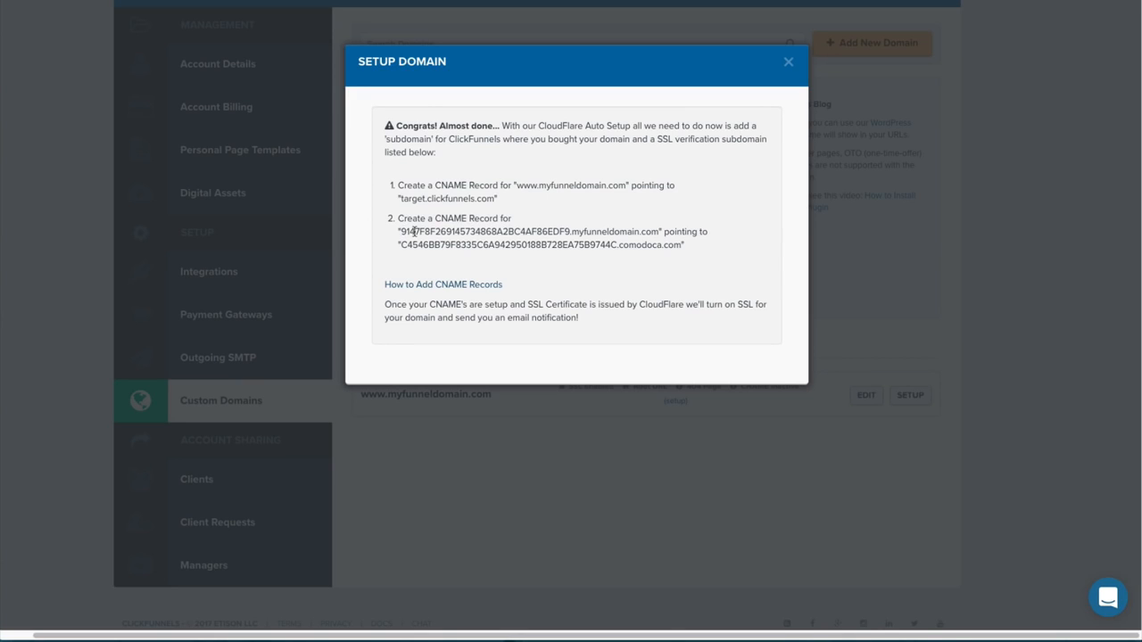
- Copy the SSL verification subdomain from the ClickFunnels domain setup instructions and use it as the next CNAME record's name in DreamHost
{"action": "left_click_drag", "start_coordinate": [400, 232], "coordinate": [570, 231]}
{"action": "key", "text": "ctrl+c"}
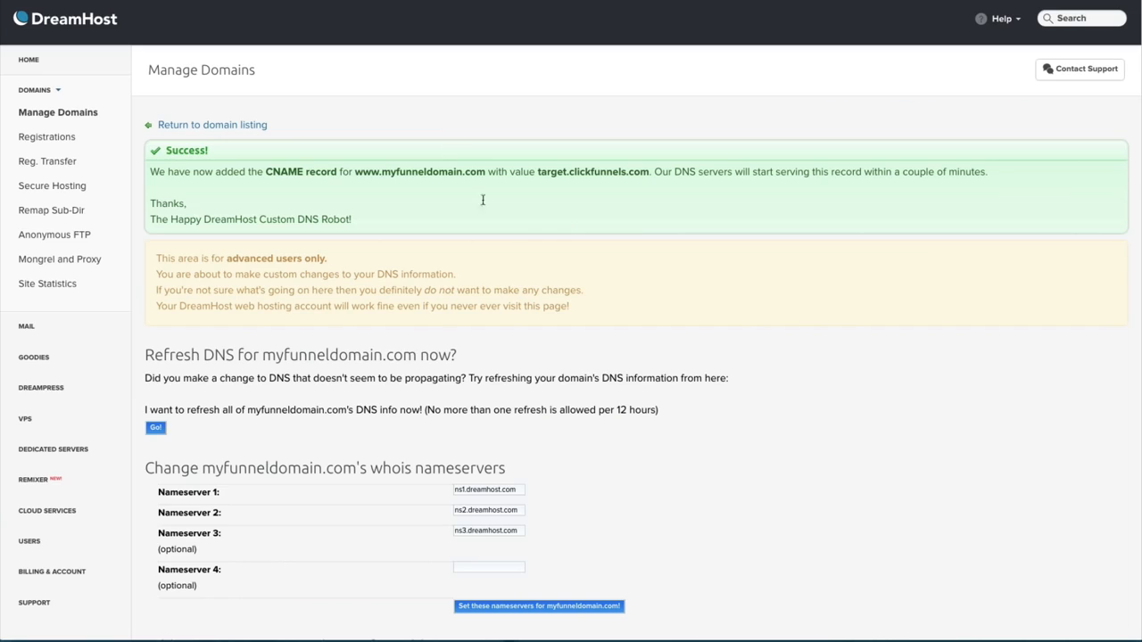
{"action": "scroll", "coordinate": [565, 370], "scroll_direction": "down", "scroll_amount": 3}
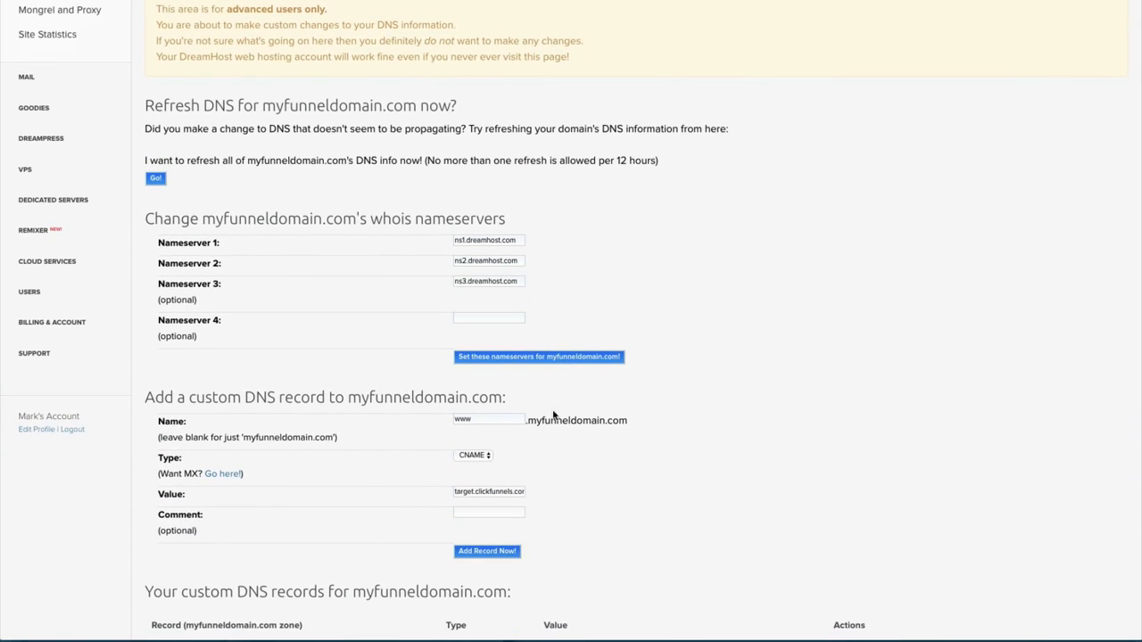
{"action": "left_click_drag", "start_coordinate": [529, 419], "coordinate": [631, 419]}
{"action": "double_click", "coordinate": [455, 421]}
{"action": "key", "text": "ctrl+v"}
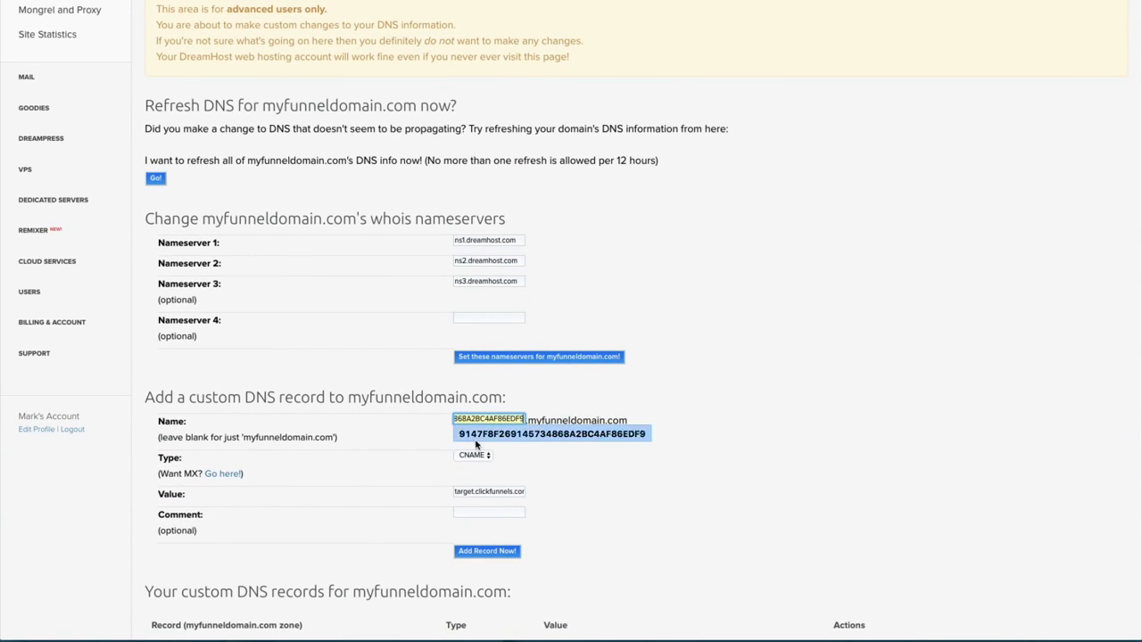
{"action": "key", "text": "Home"}
{"action": "key", "text": "End"}
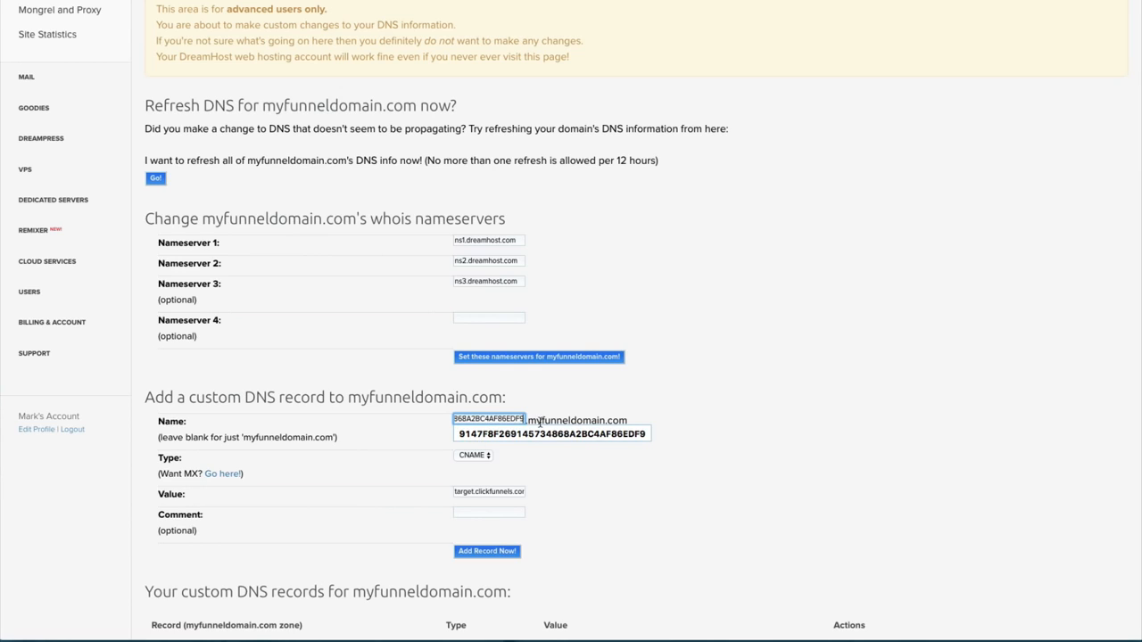
- Keep the SSL verification record's type as CNAME, replace its value with the comodoca.com address copied from ClickFunnels, and add the record in DreamHost
{"action": "left_click", "coordinate": [476, 456]}
{"action": "left_click", "coordinate": [478, 457]}
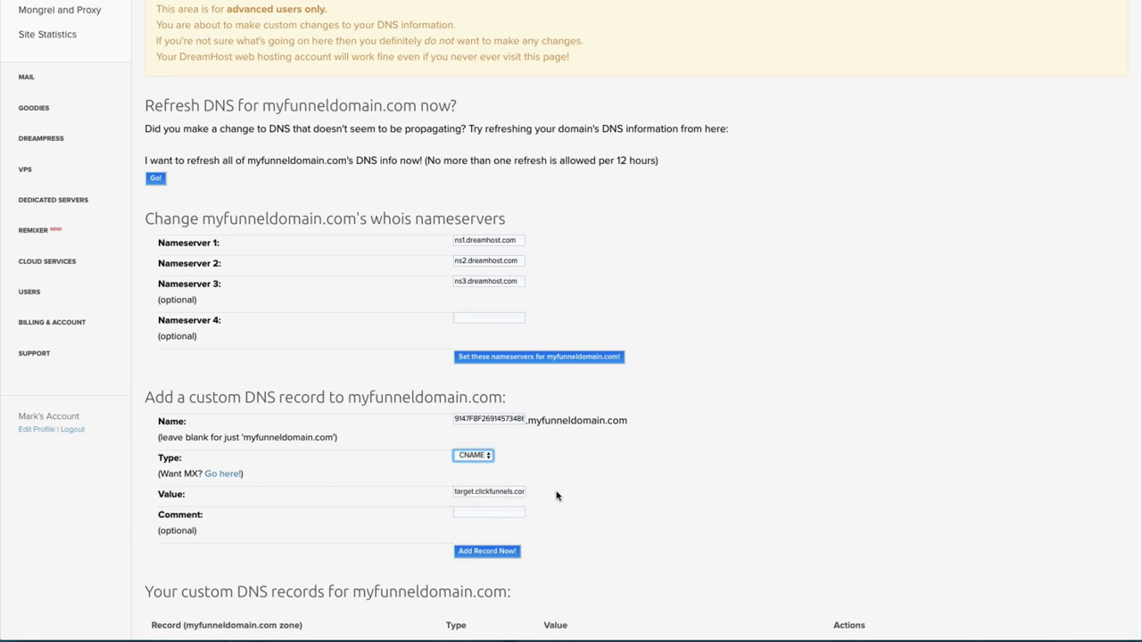
{"action": "triple_click", "coordinate": [492, 492]}
{"action": "key", "text": "BackSpace"}
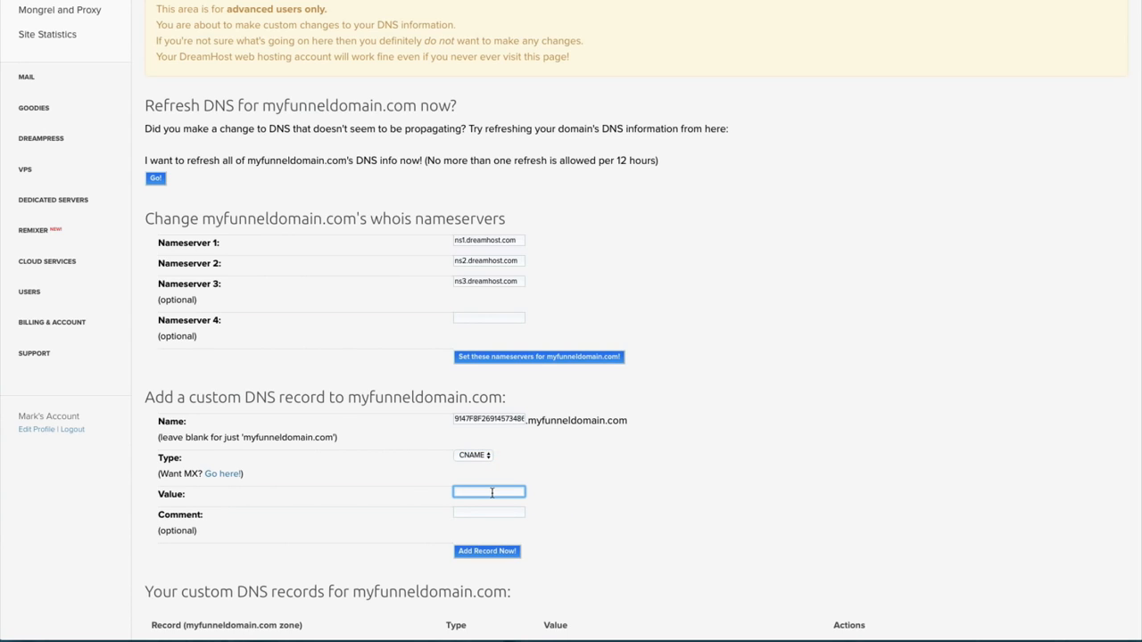
{"action": "key", "text": "ctrl+Tab"}
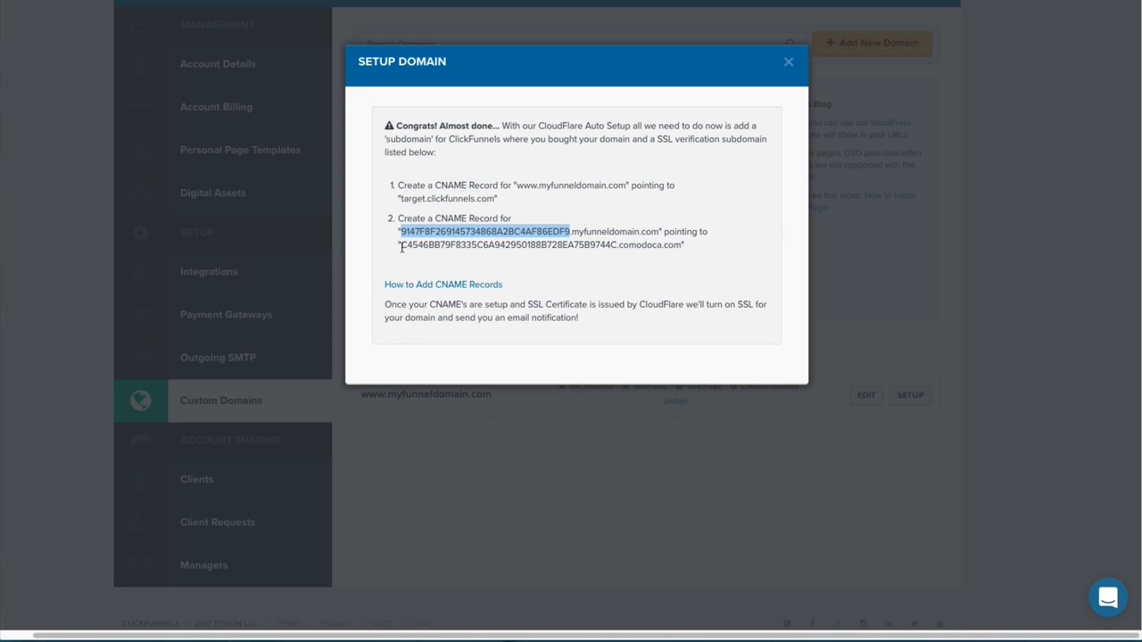
{"action": "left_click_drag", "start_coordinate": [400, 245], "coordinate": [688, 270]}
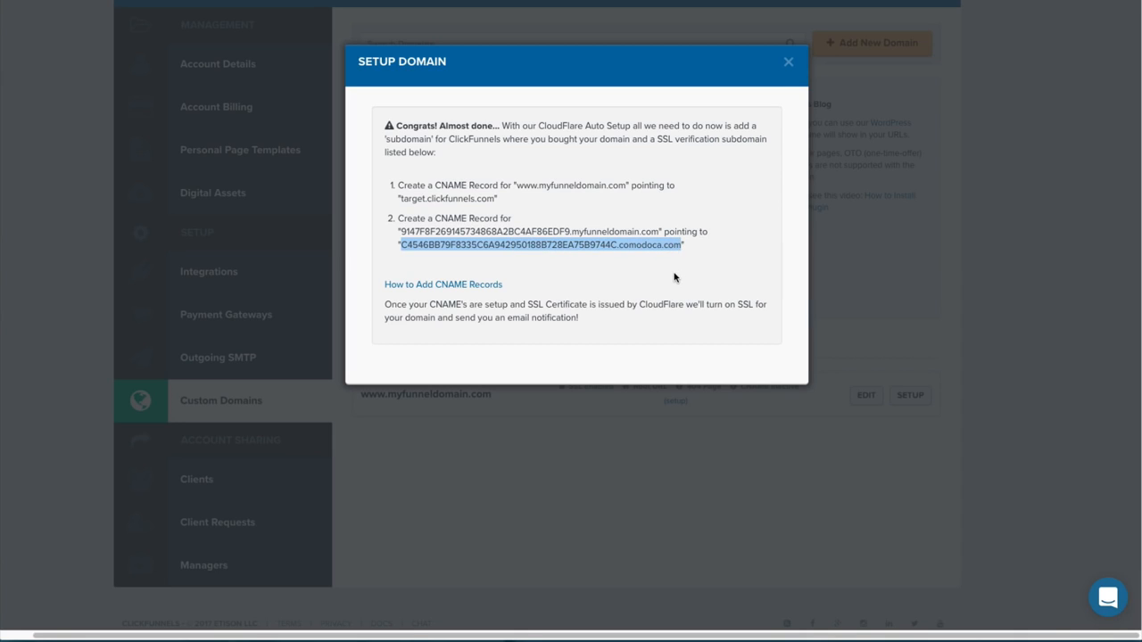
{"action": "key", "text": "ctrl+c"}
{"action": "key", "text": "ctrl+Tab"}
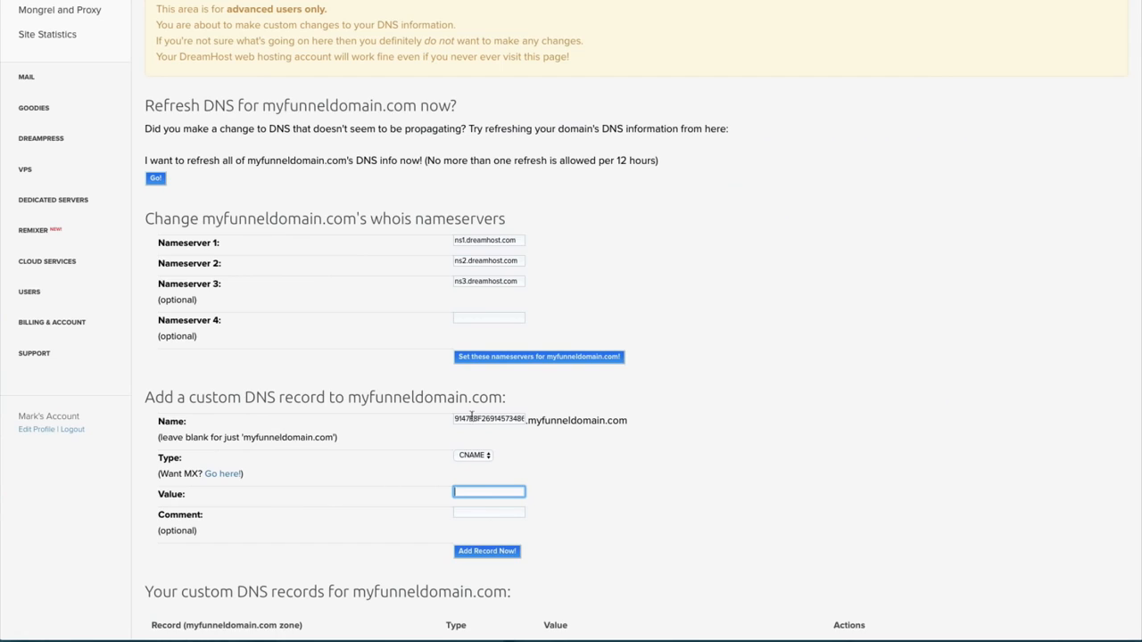
{"action": "left_click", "coordinate": [482, 492]}
{"action": "key", "text": "ctrl+v"}
{"action": "left_click", "coordinate": [580, 484]}
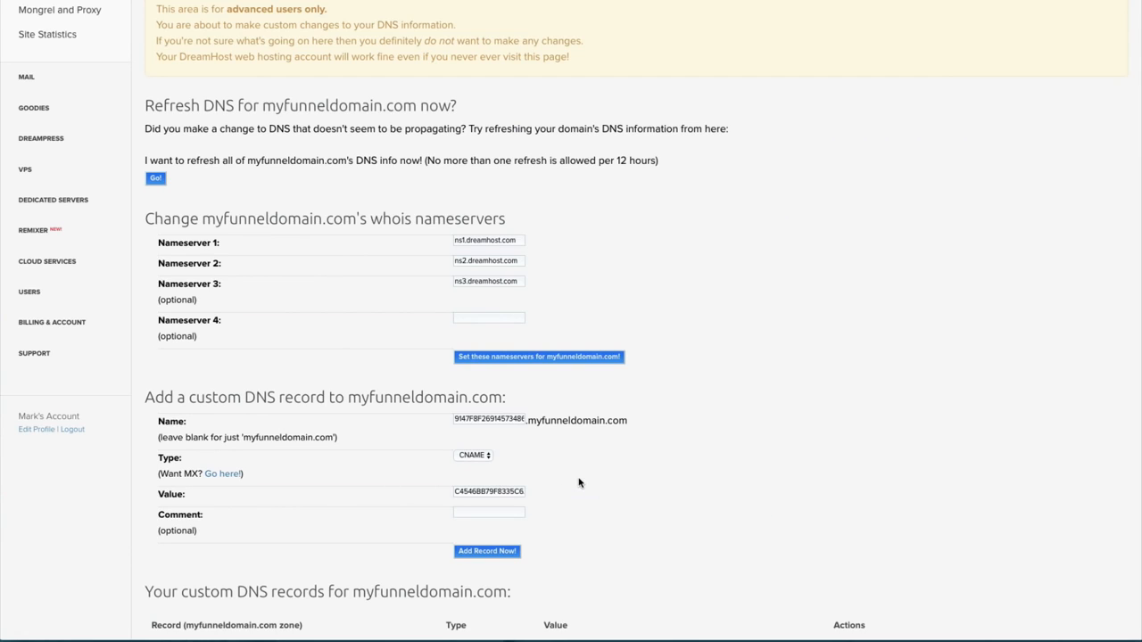
{"action": "left_click", "coordinate": [493, 557]}
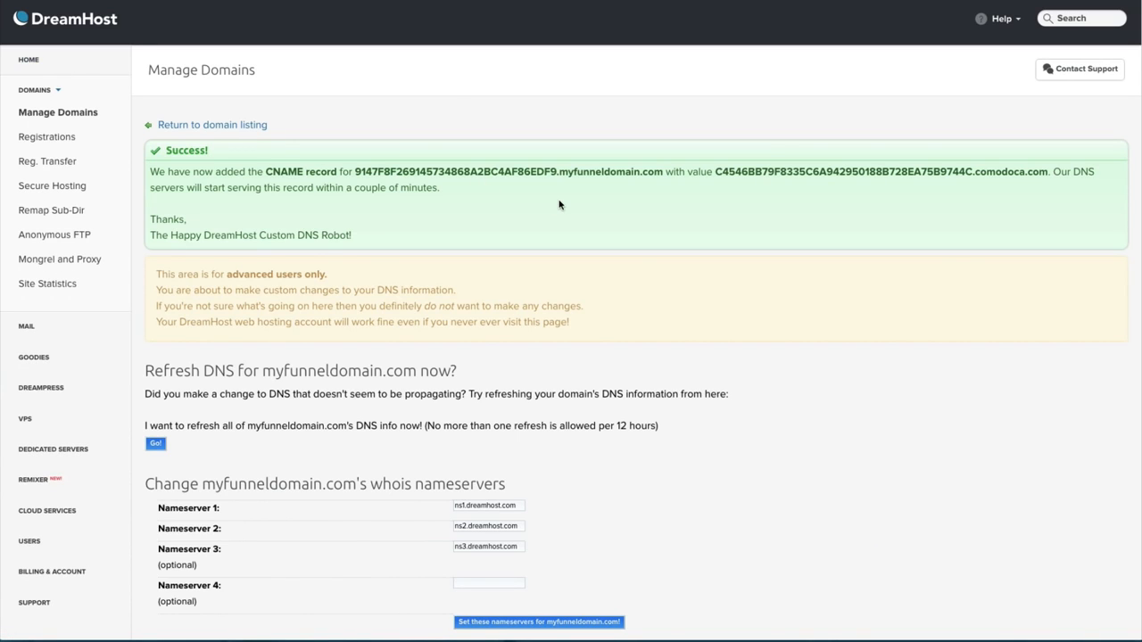
{"action": "key", "text": "ctrl+Tab"}
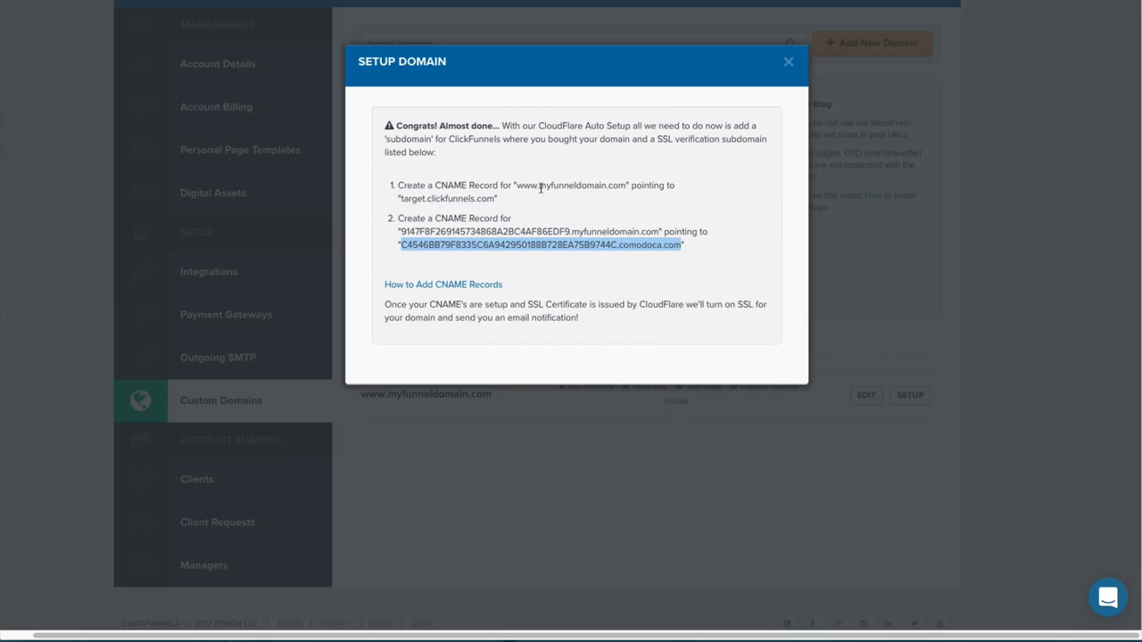
{"action": "left_click_drag", "start_coordinate": [540, 187], "coordinate": [622, 186]}
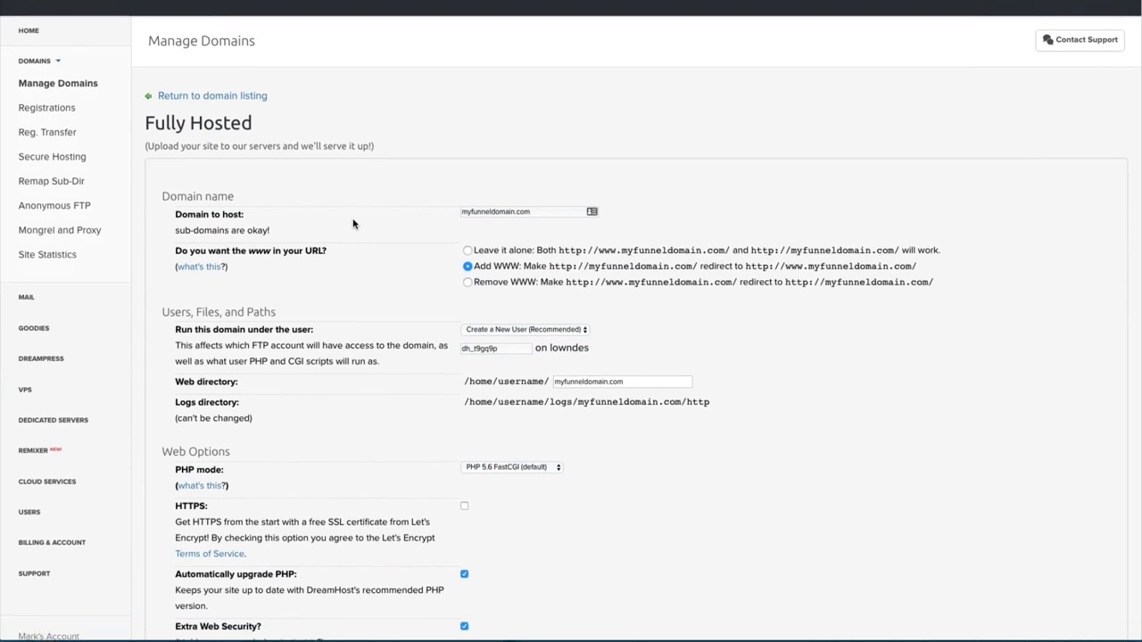
{"action": "scroll", "coordinate": [496, 347], "scroll_direction": "down", "scroll_amount": 15}
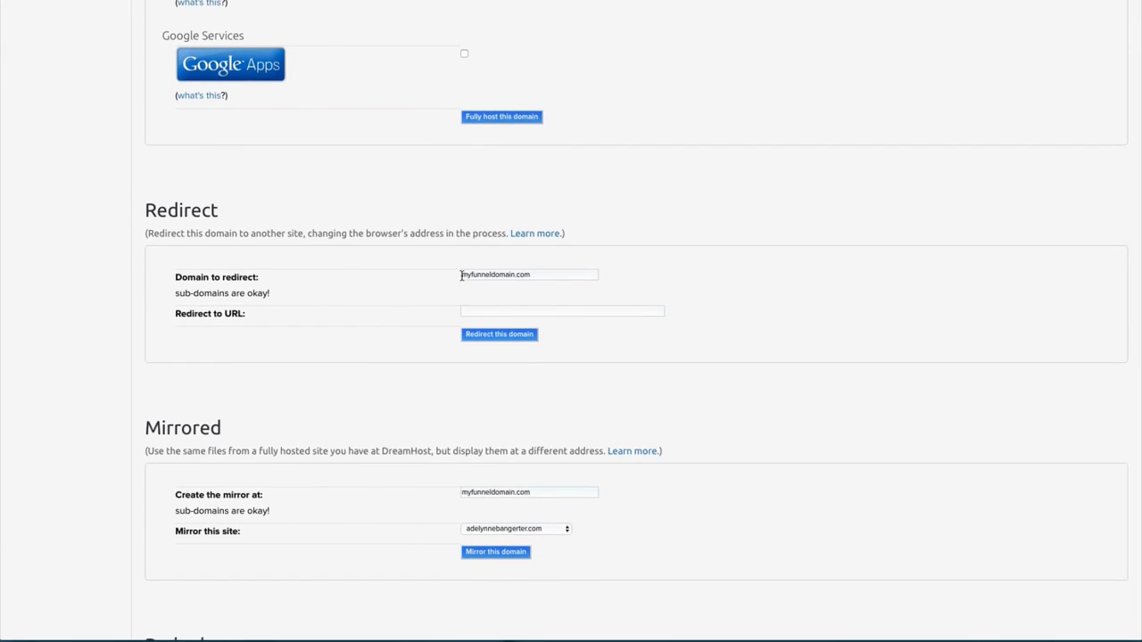
{"action": "left_click_drag", "start_coordinate": [461, 275], "coordinate": [551, 275]}
{"action": "left_click", "coordinate": [475, 309]}
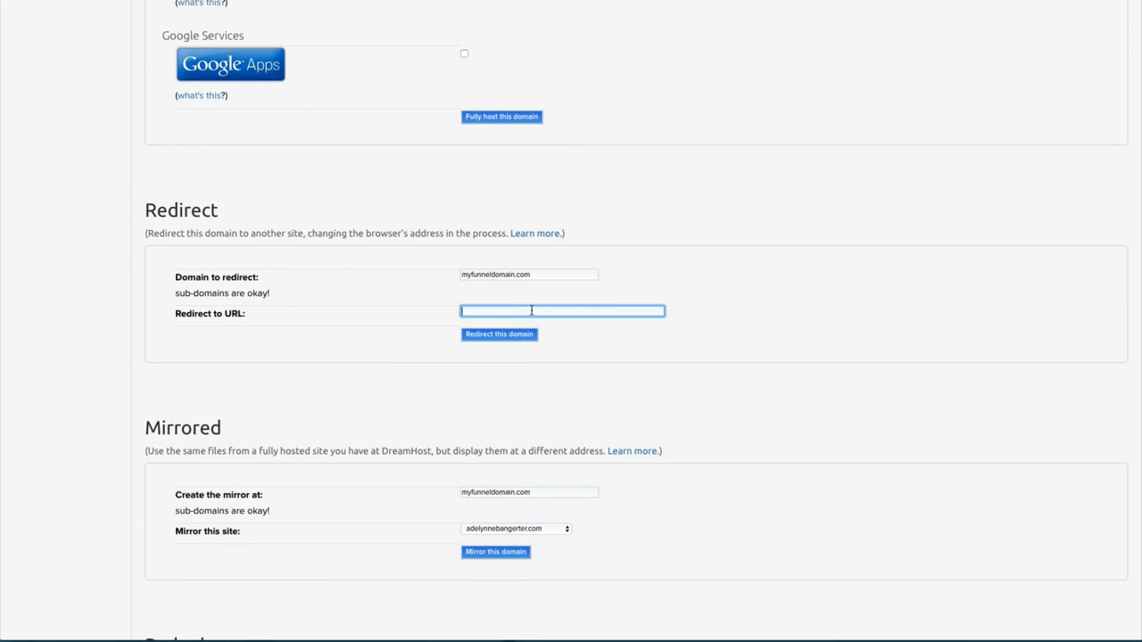
{"action": "type", "text": "https"}
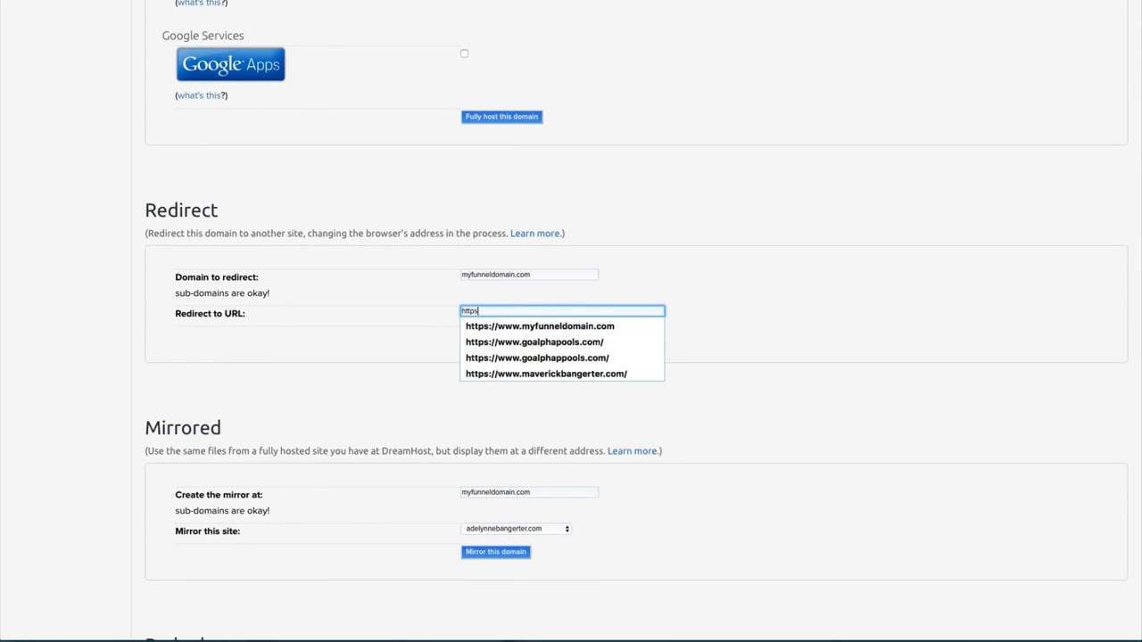
{"action": "type", "text": "://www.myfunneldomain.com"}
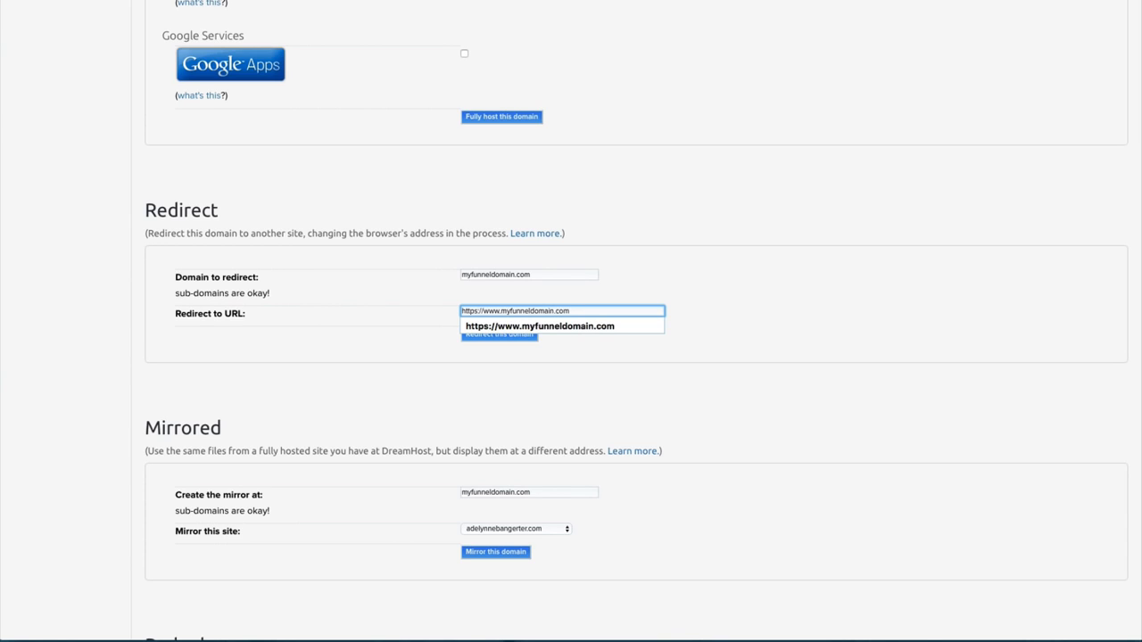
{"action": "left_click", "coordinate": [353, 357]}
{"action": "left_click", "coordinate": [509, 335]}
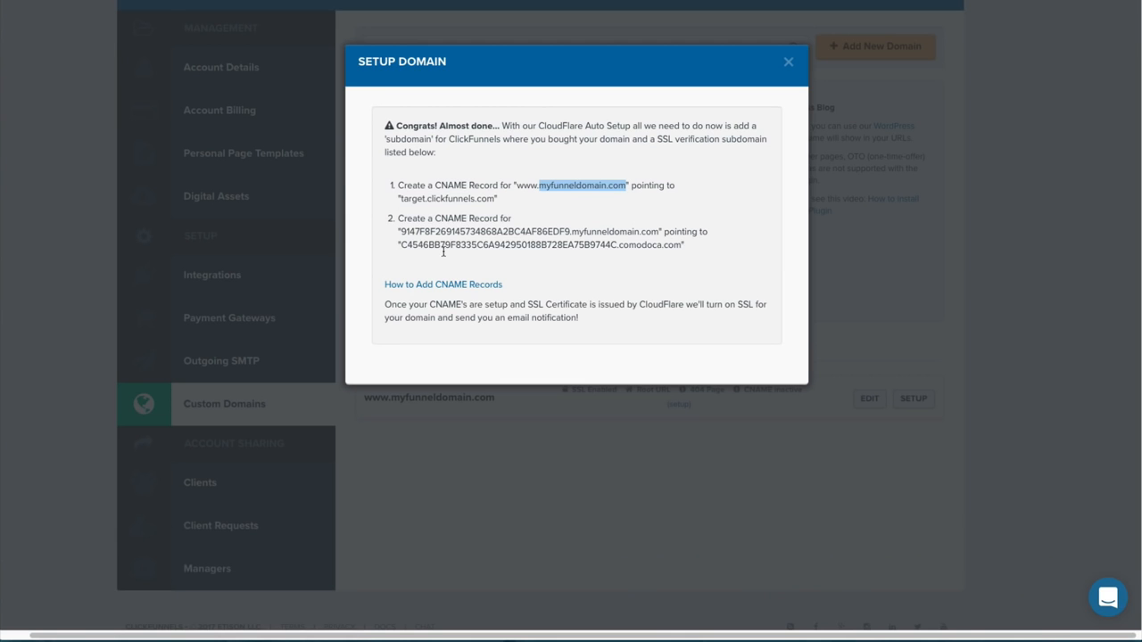
- Back in ClickFunnels, close the domain setup instructions and open the Fishbowl Funnel
{"action": "left_click", "coordinate": [788, 61]}
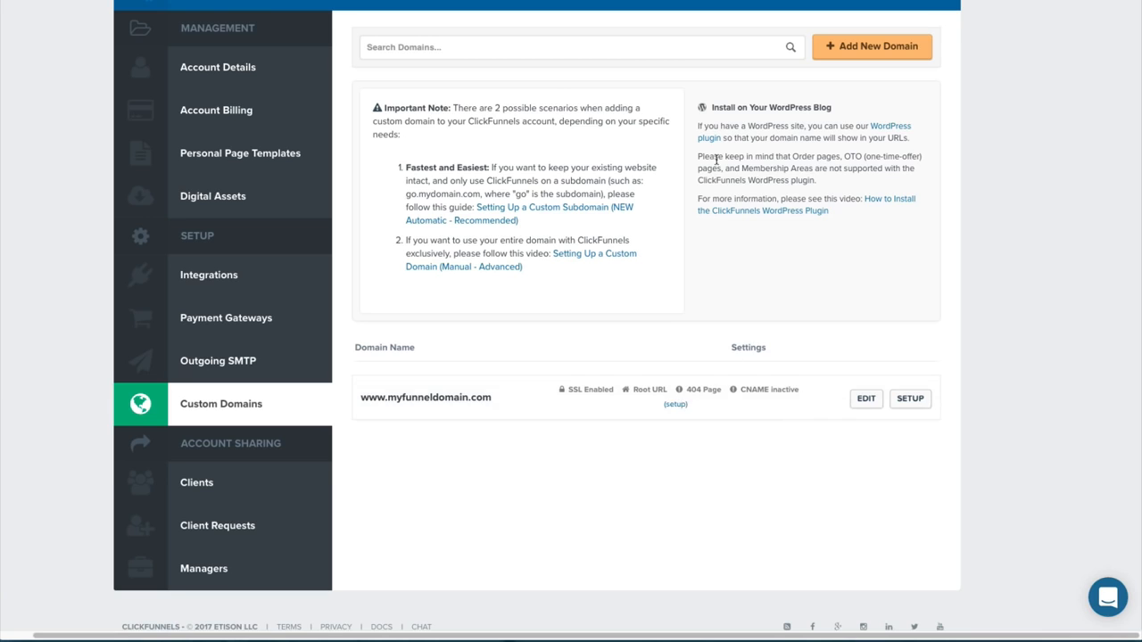
{"action": "scroll", "coordinate": [716, 158], "scroll_direction": "up", "scroll_amount": 1}
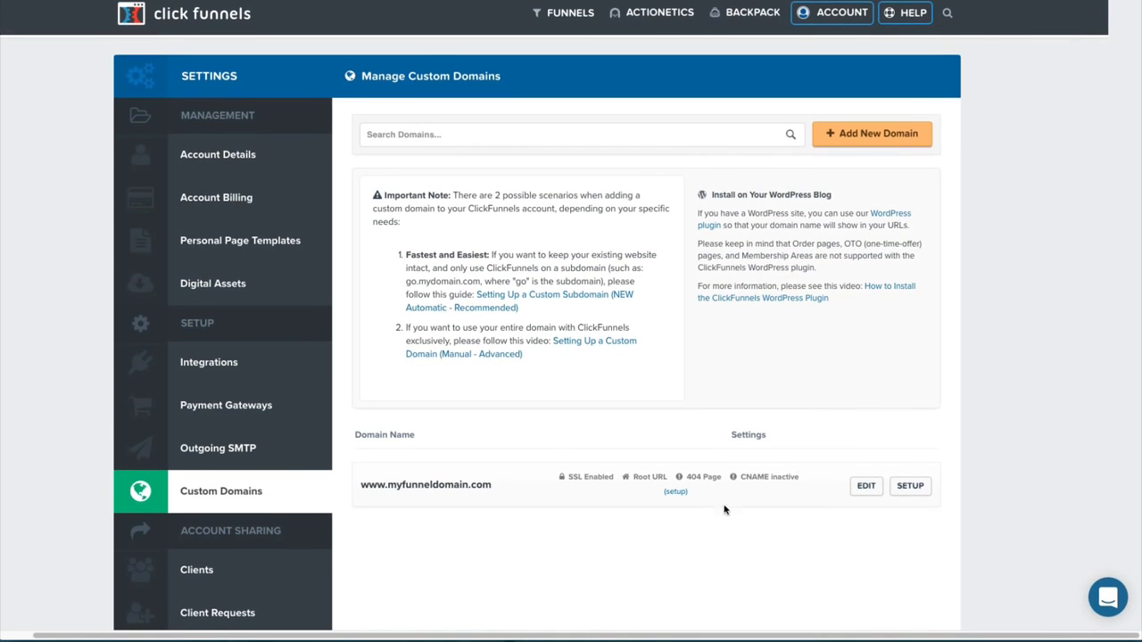
{"action": "left_click", "coordinate": [557, 38]}
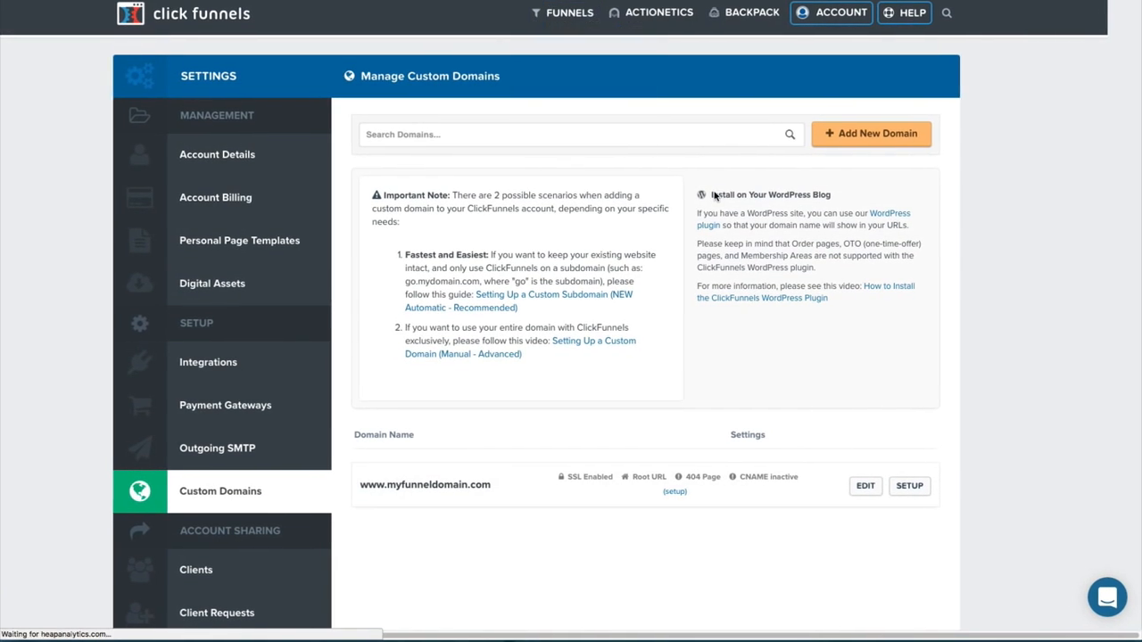
{"action": "scroll", "coordinate": [705, 196], "scroll_direction": "down", "scroll_amount": 1}
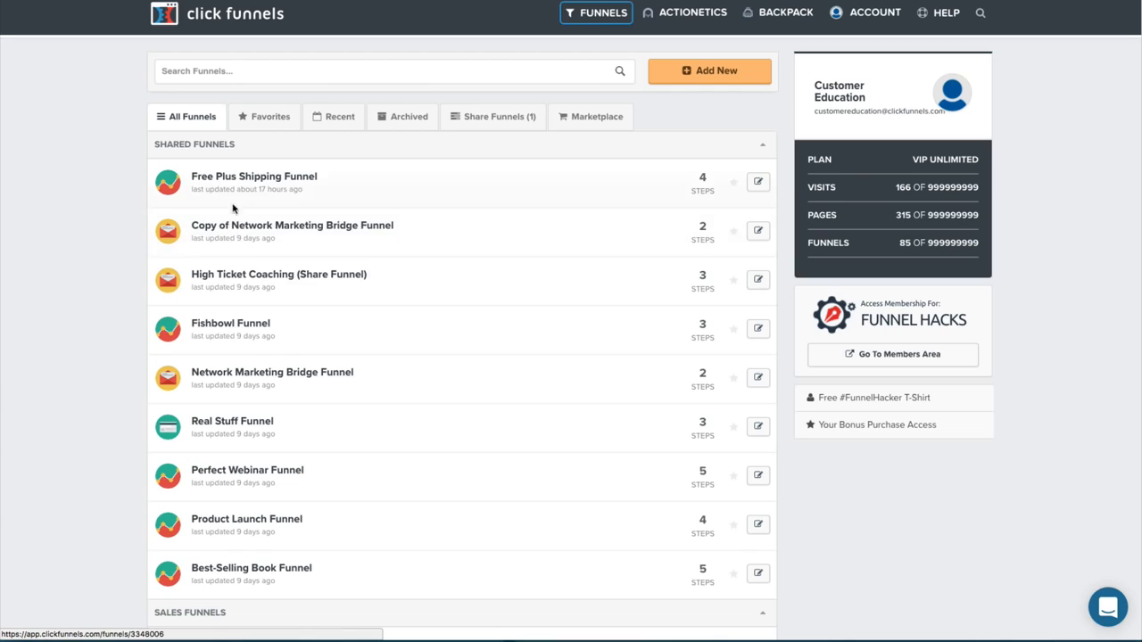
{"action": "left_click", "coordinate": [553, 296]}
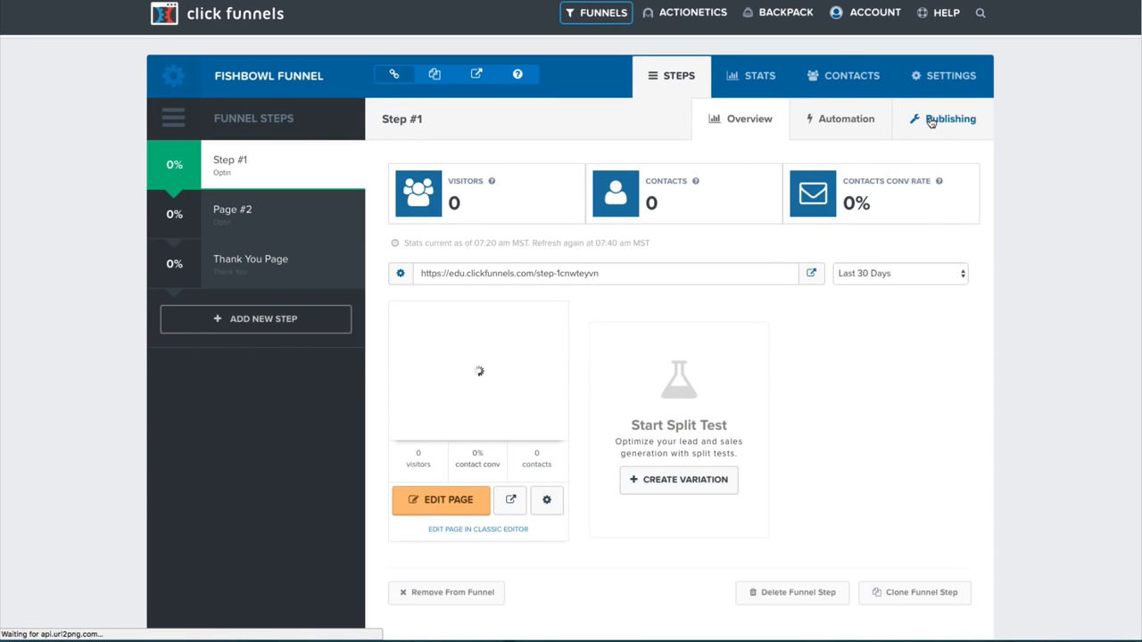
{"action": "left_click", "coordinate": [918, 78]}
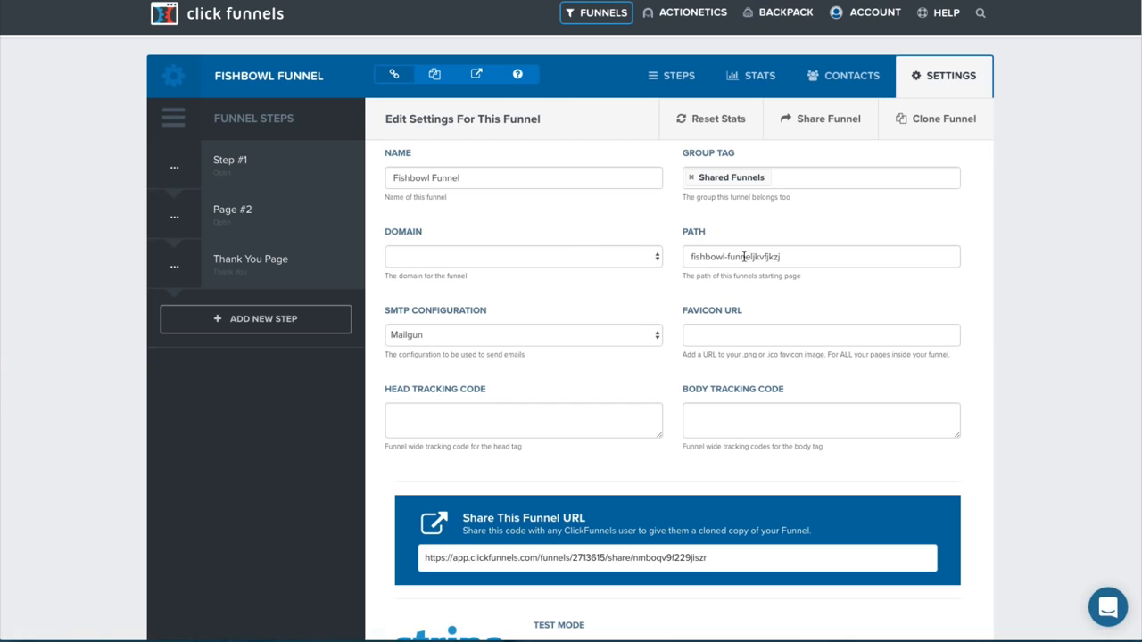
{"action": "left_click", "coordinate": [635, 256]}
{"action": "left_click", "coordinate": [538, 267]}
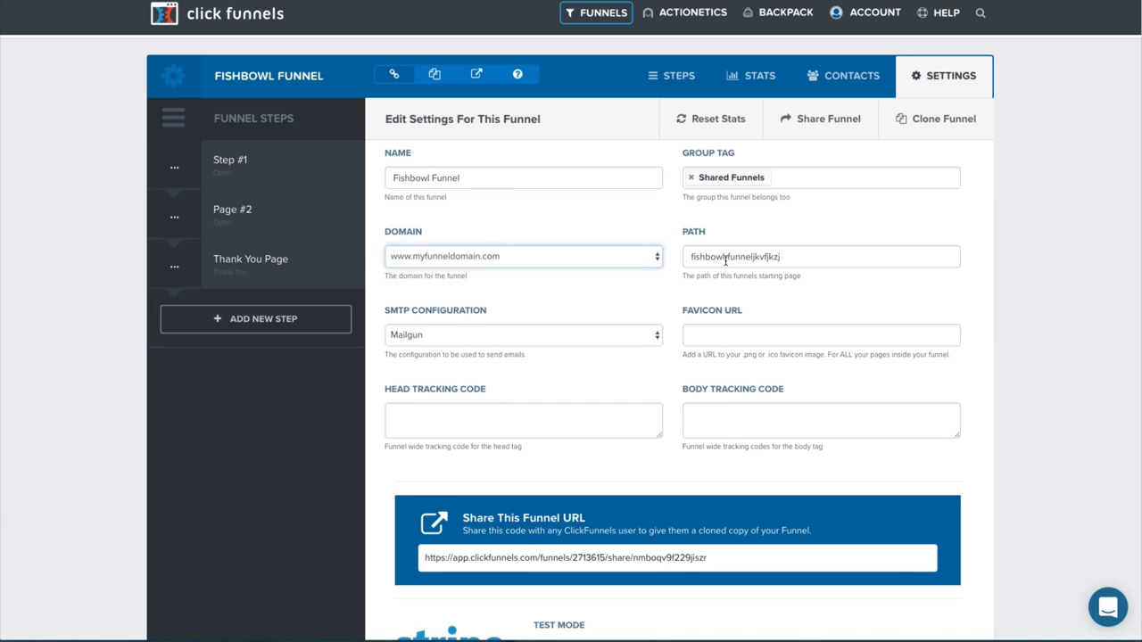
{"action": "triple_click", "coordinate": [728, 257]}
{"action": "type", "text": "go"}
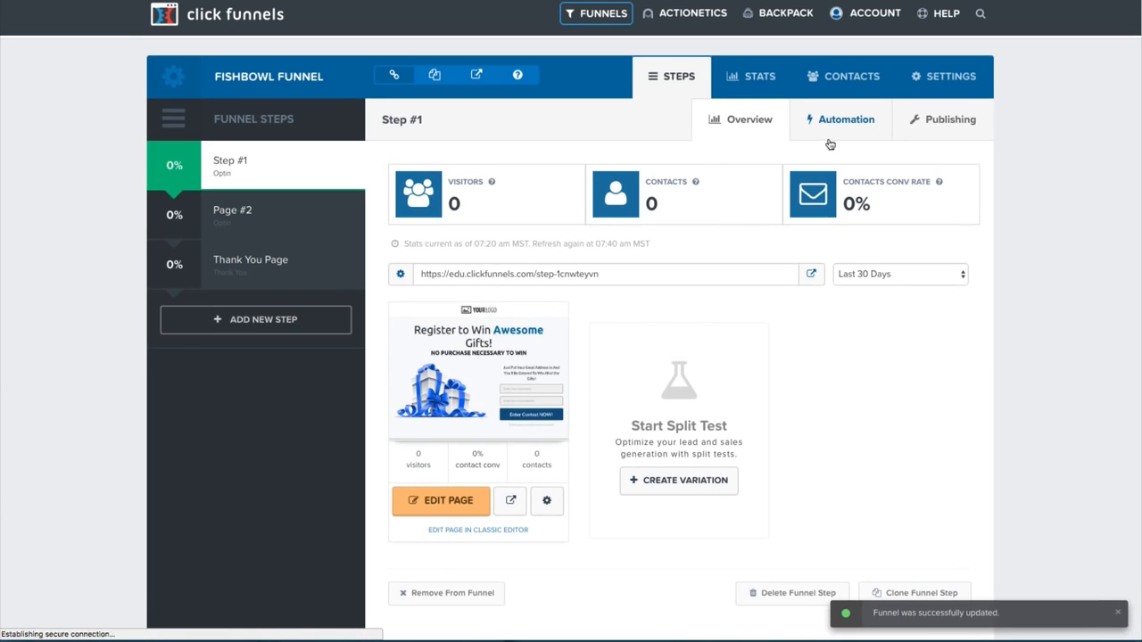
{"action": "left_click", "coordinate": [935, 122]}
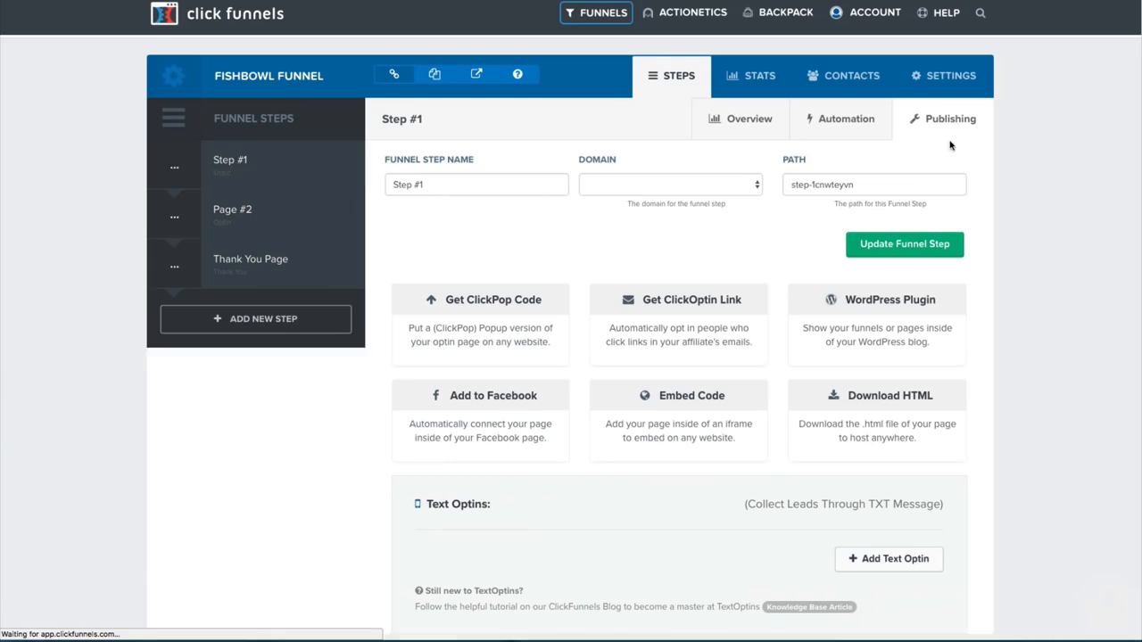
{"action": "left_click", "coordinate": [625, 185]}
{"action": "left_click", "coordinate": [651, 194]}
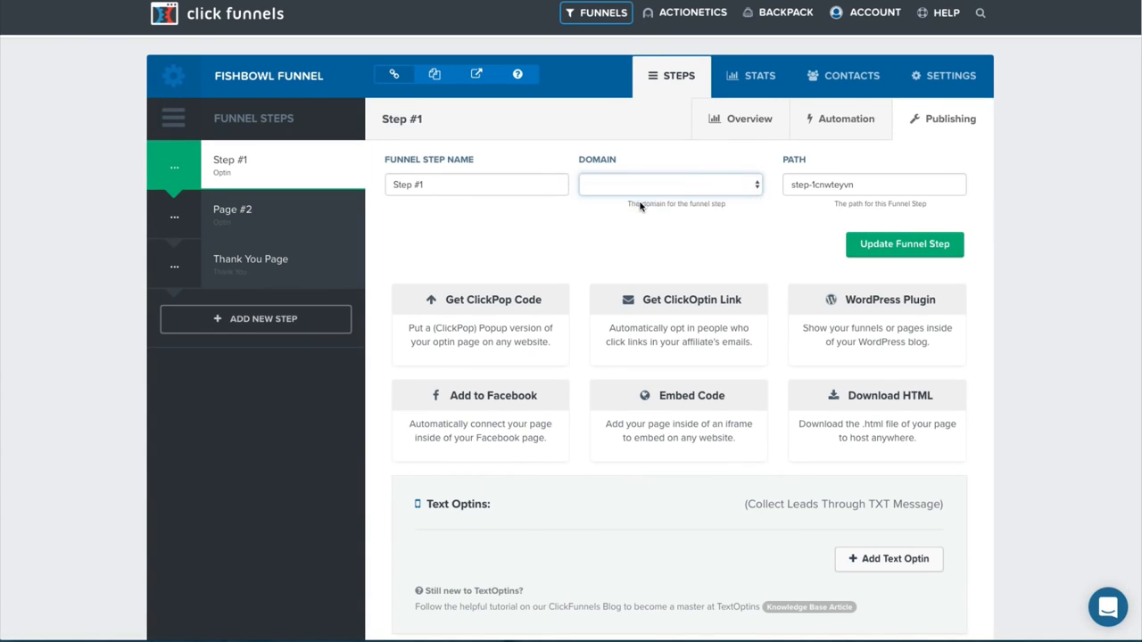
{"action": "triple_click", "coordinate": [869, 189]}
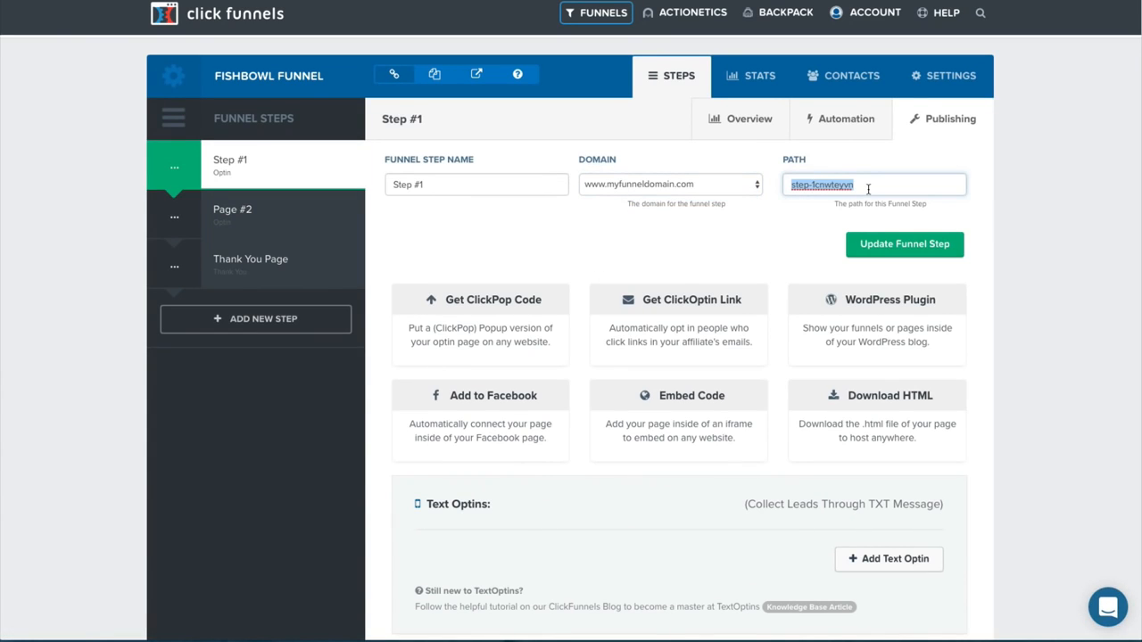
{"action": "type", "text": "optin"}
{"action": "key", "text": "Return"}
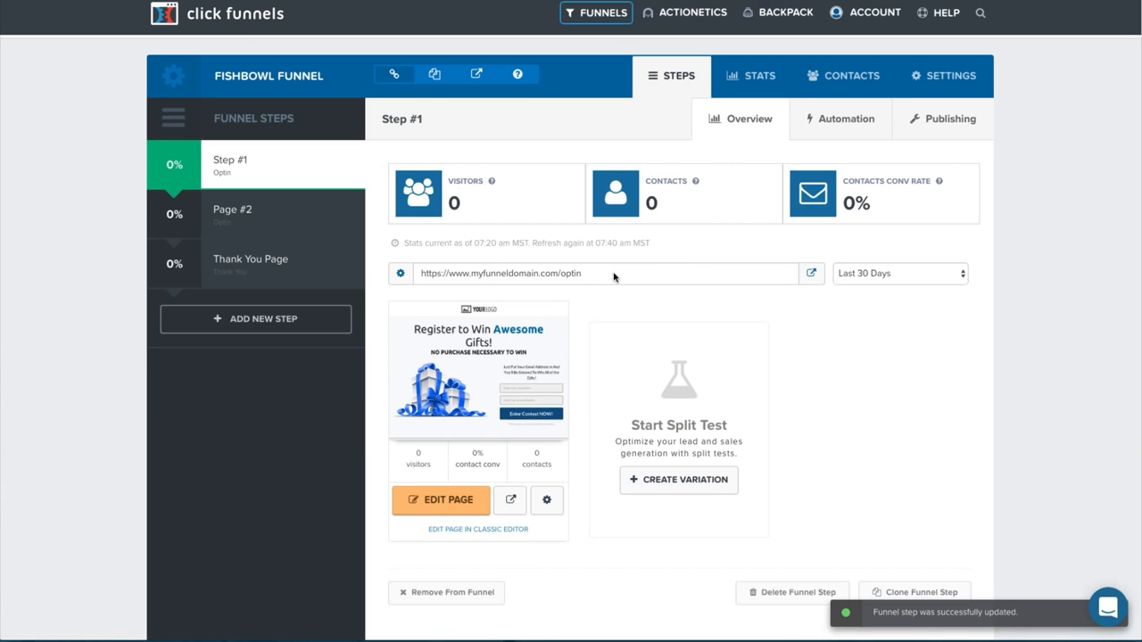
{"action": "left_click_drag", "start_coordinate": [425, 273], "coordinate": [593, 275]}
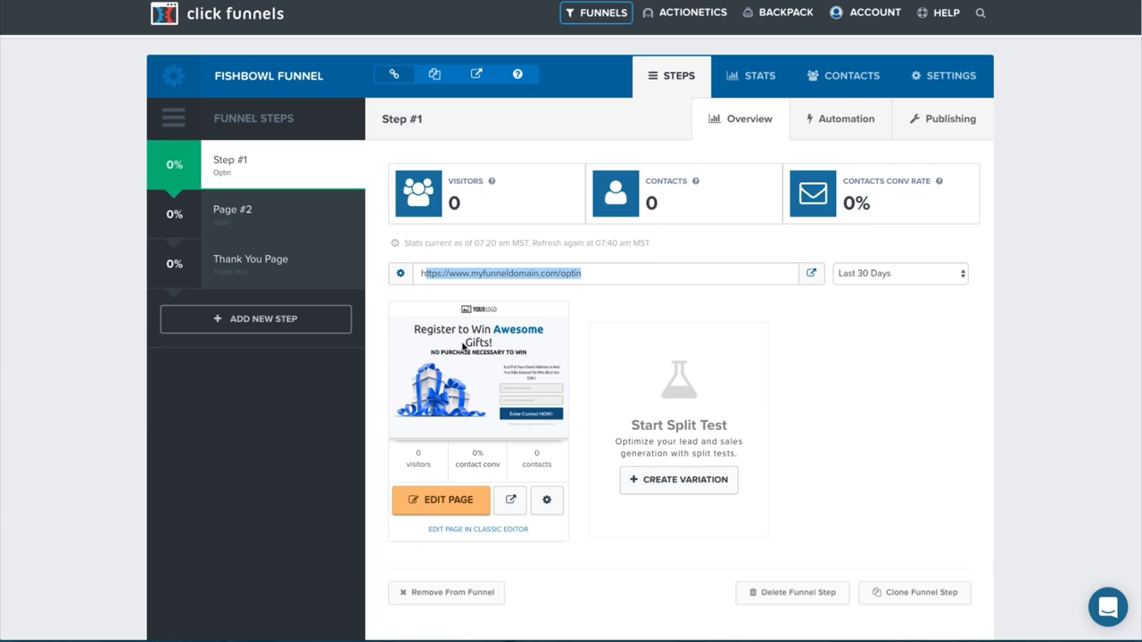
{"action": "left_click", "coordinate": [547, 499]}
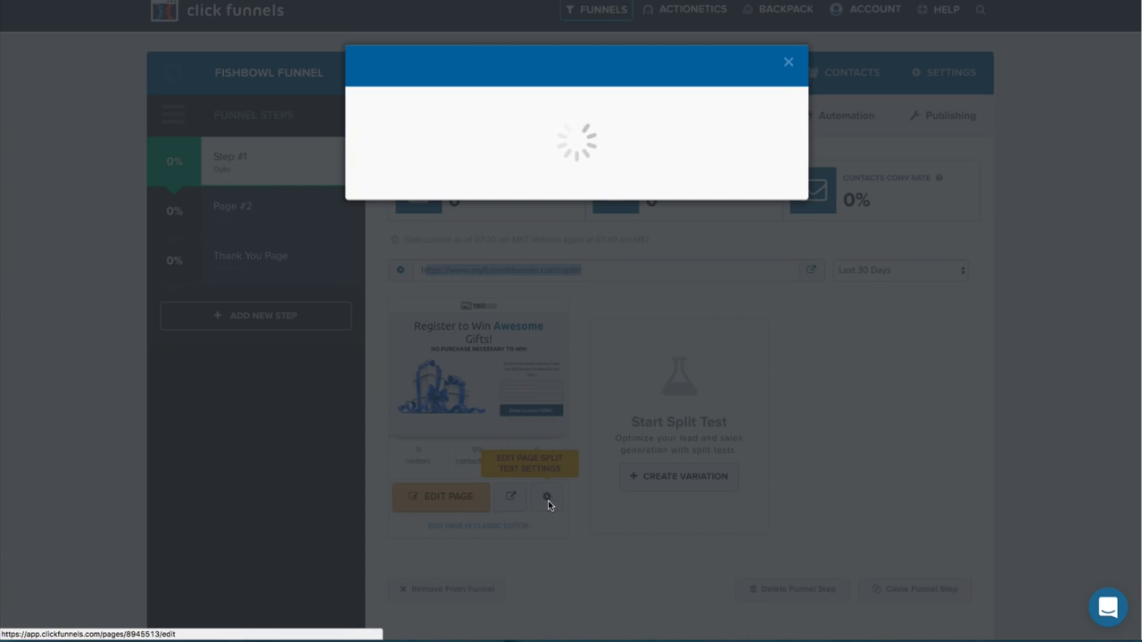
{"action": "left_click", "coordinate": [489, 198]}
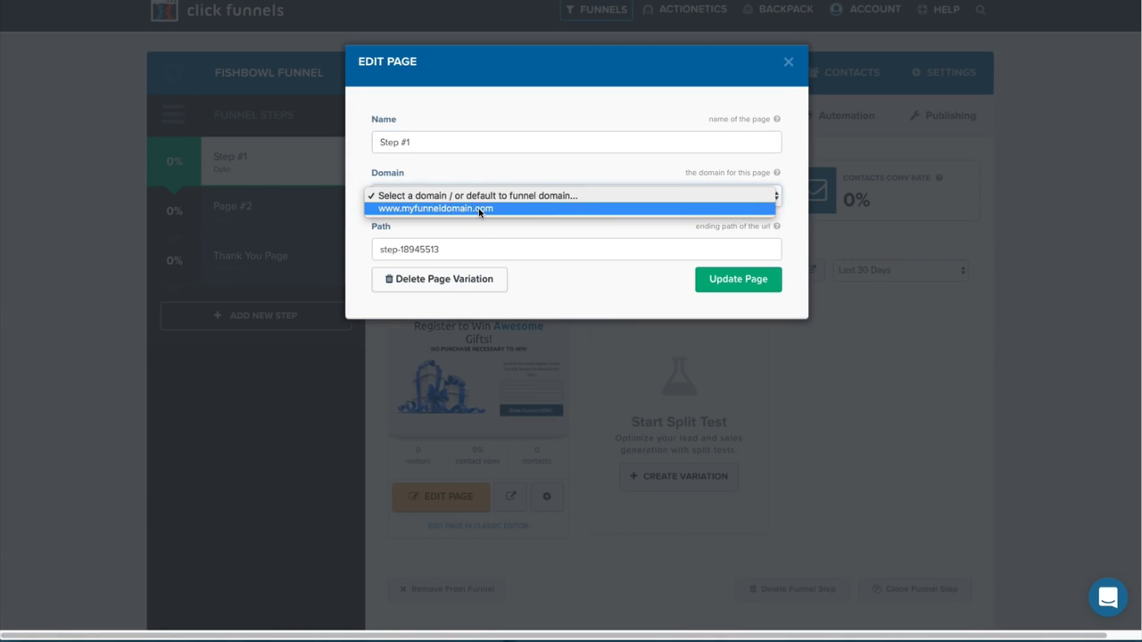
{"action": "key", "text": "Escape"}
{"action": "key", "text": "Down"}
{"action": "triple_click", "coordinate": [448, 249]}
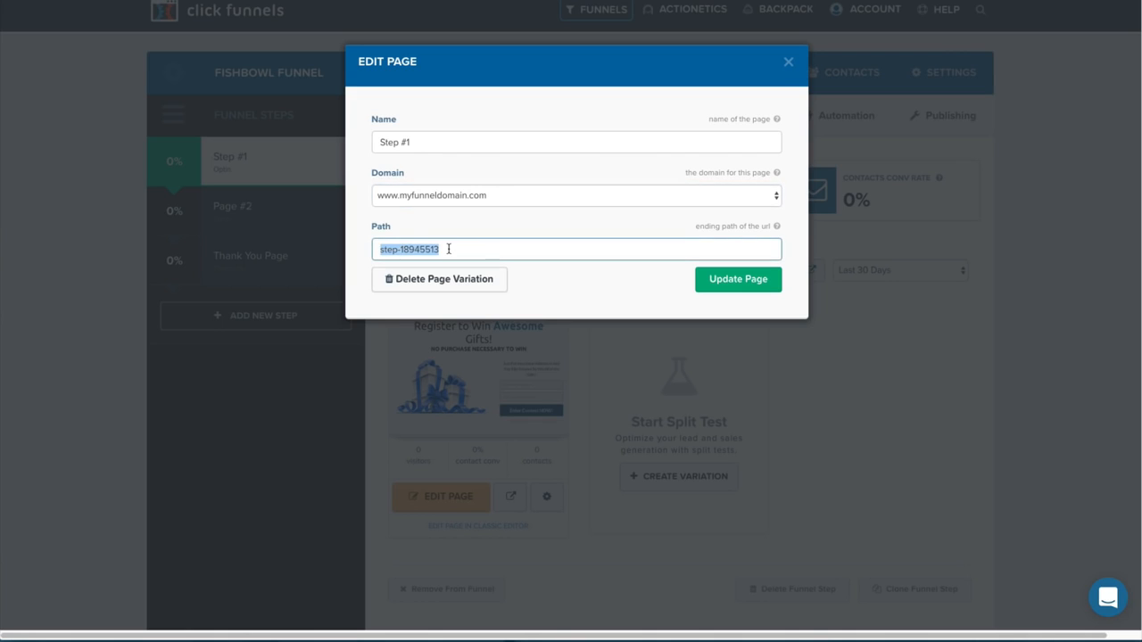
{"action": "type", "text": "free giveaway"}
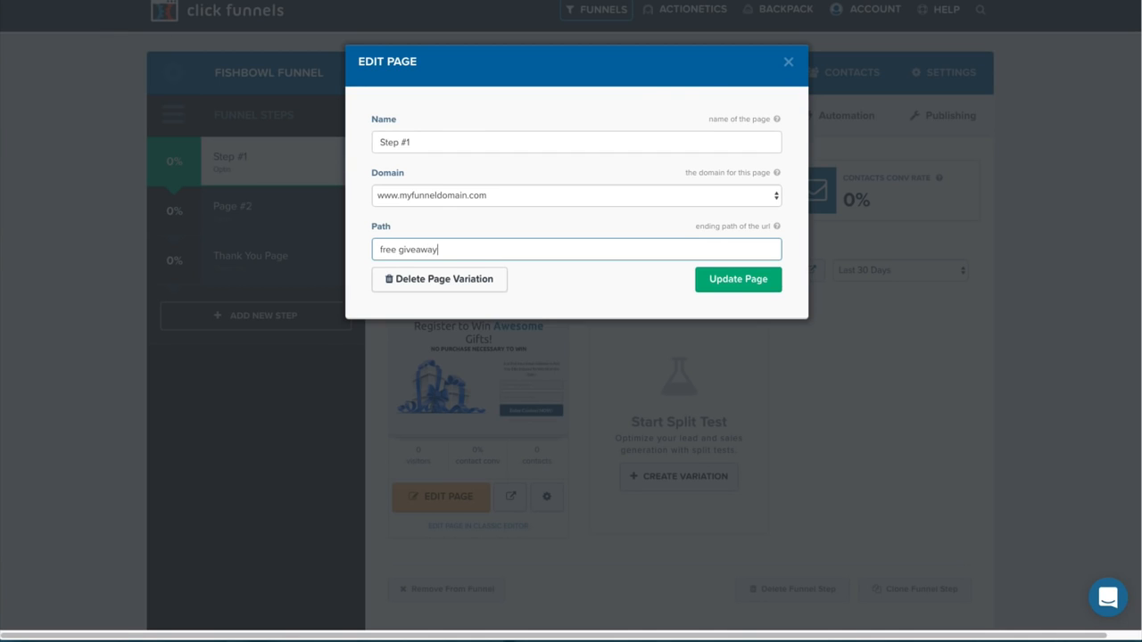
{"action": "key", "text": "Escape"}
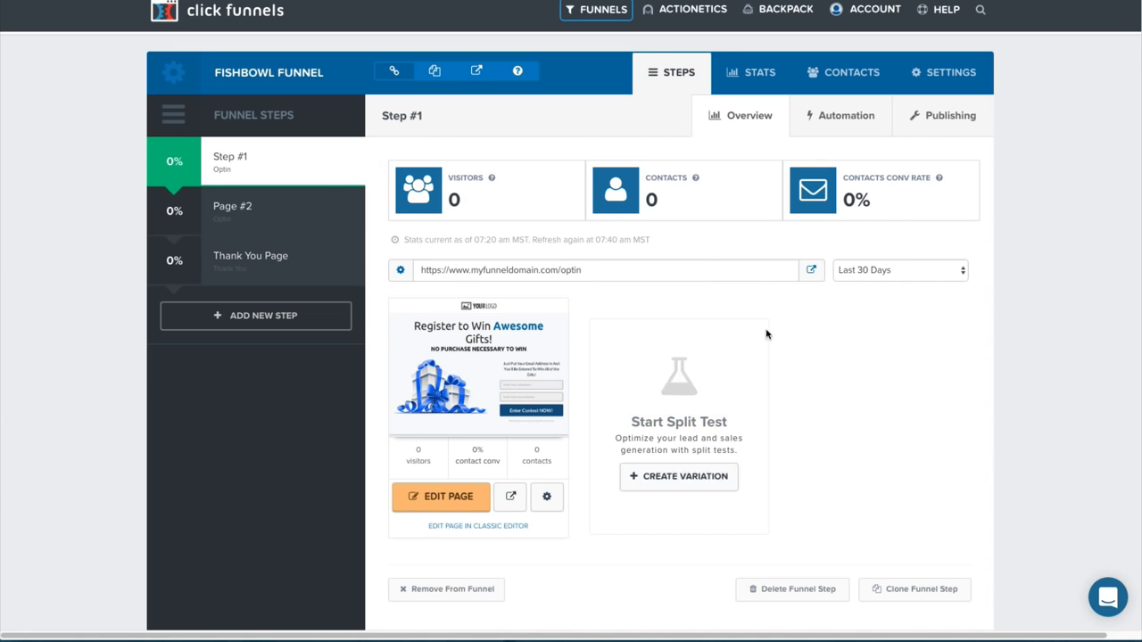